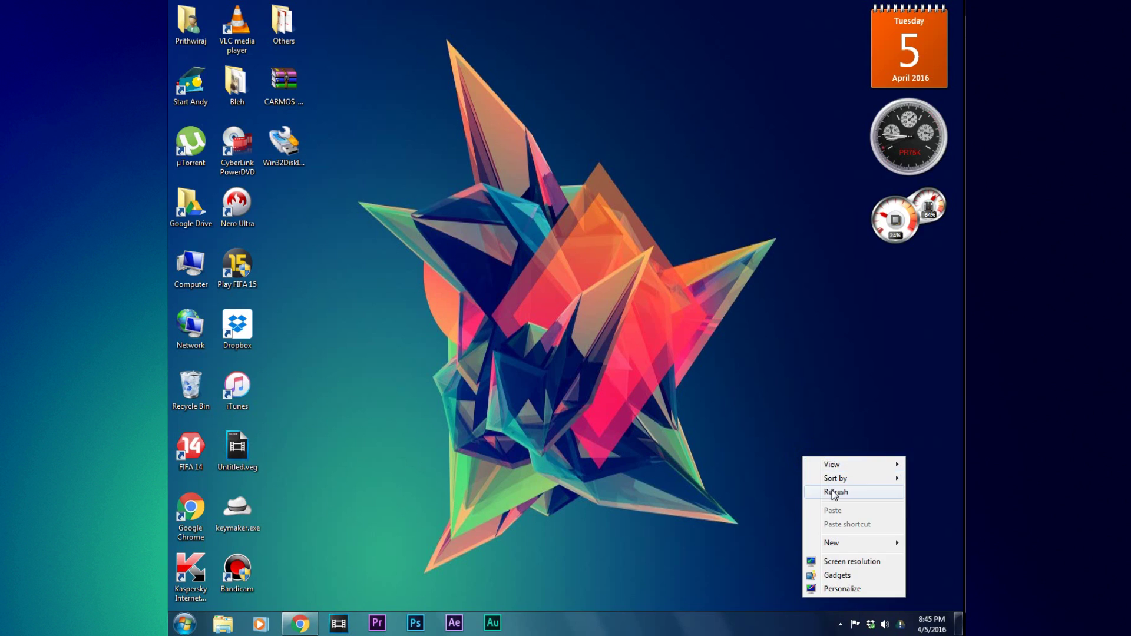
- Bring the Chromium OS Builds page forward and open the daily/ folder
left_click(834, 493)
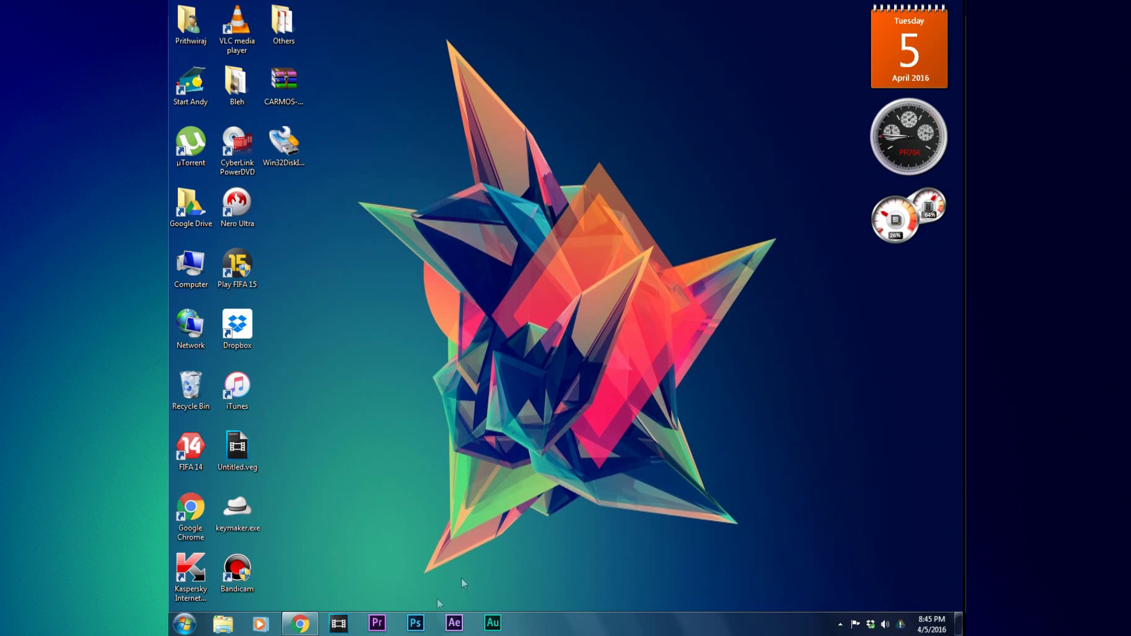
left_click(309, 624)
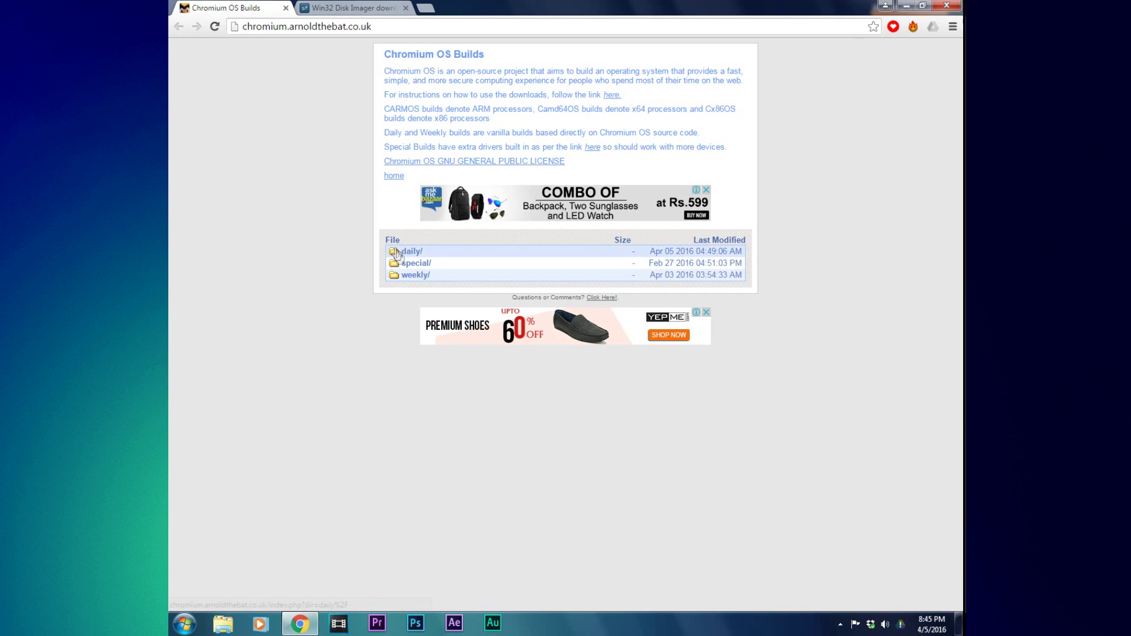
left_click(702, 252)
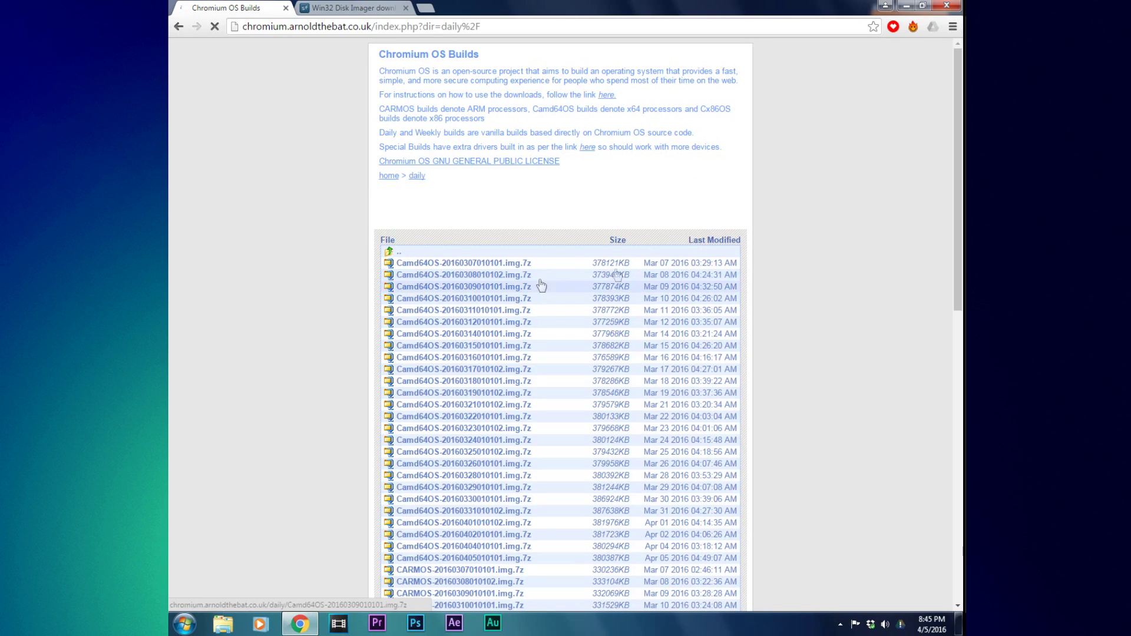
scroll(656, 459, "down", 11)
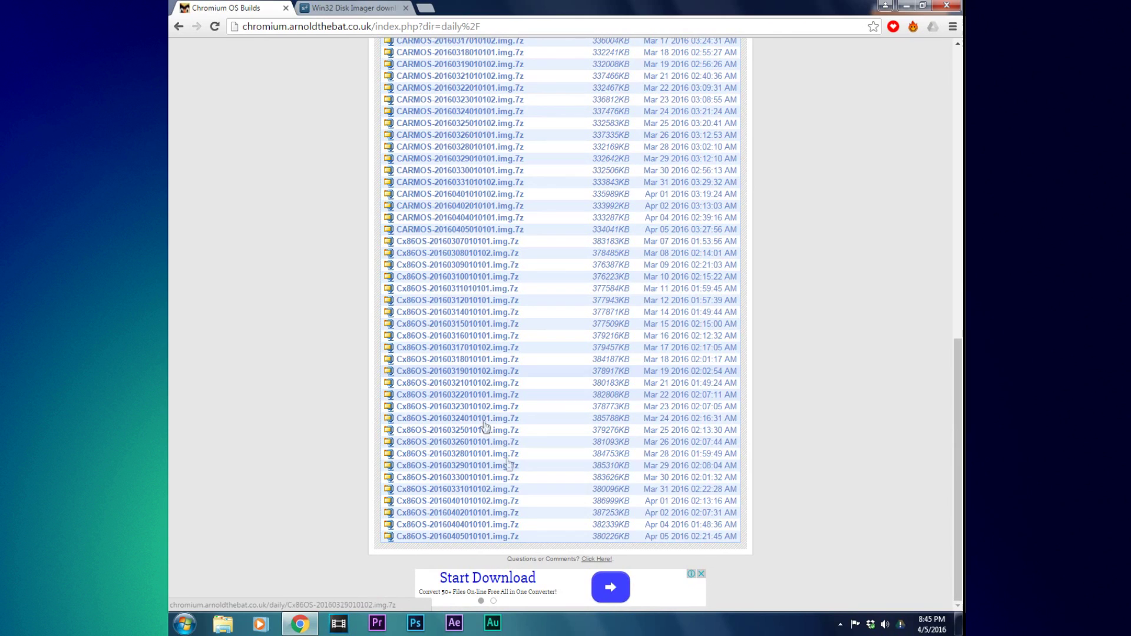
left_click(448, 442)
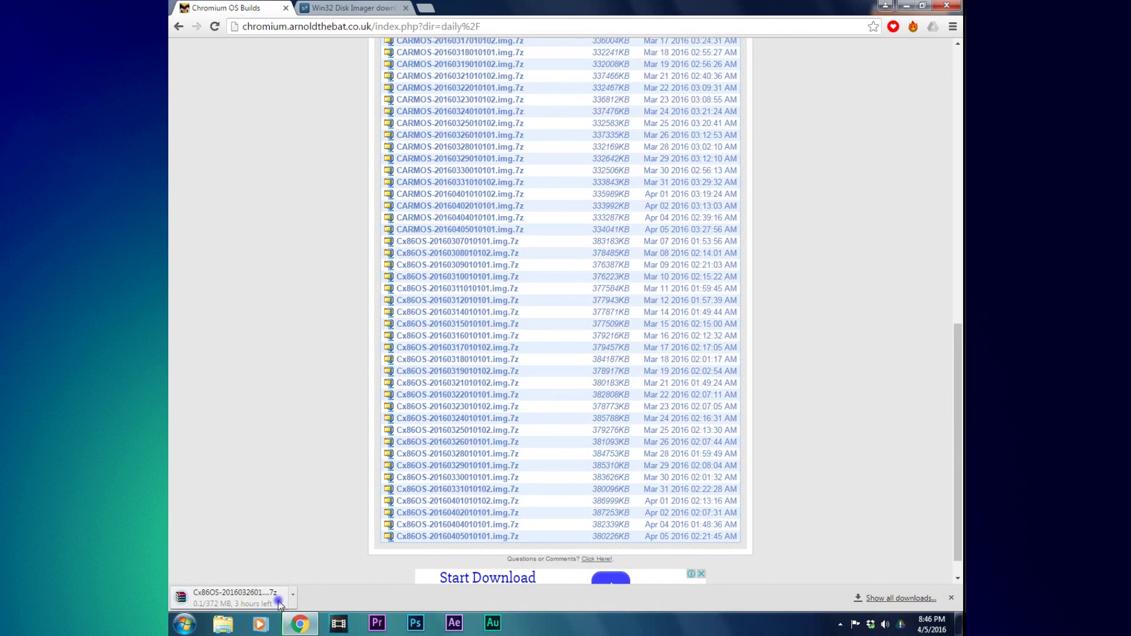
right_click(279, 605)
left_click(292, 595)
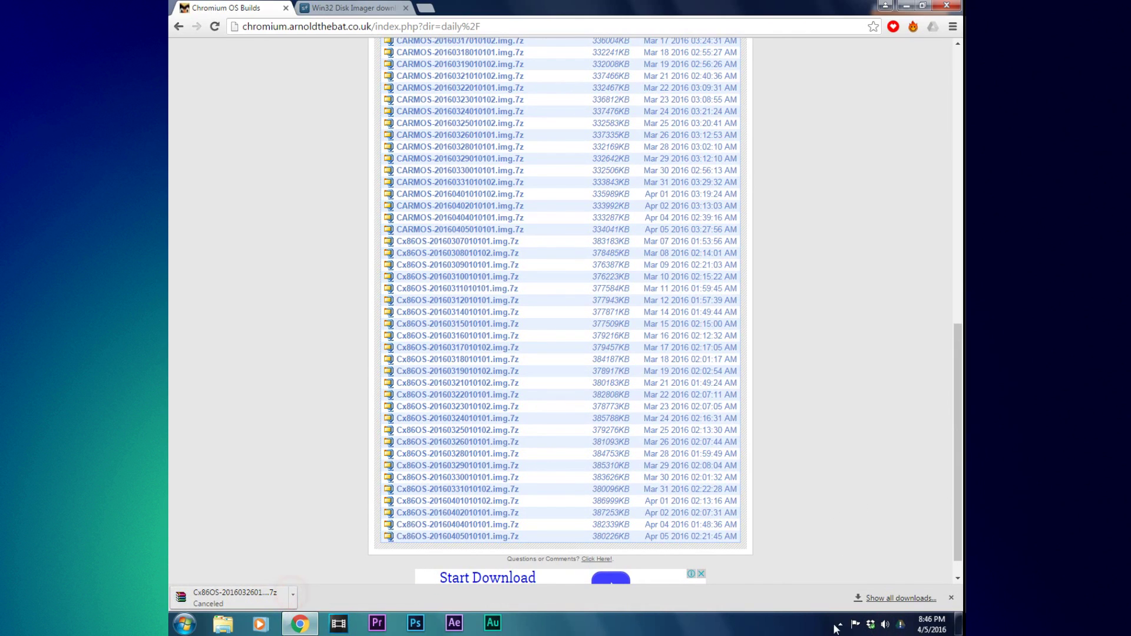
left_click(951, 599)
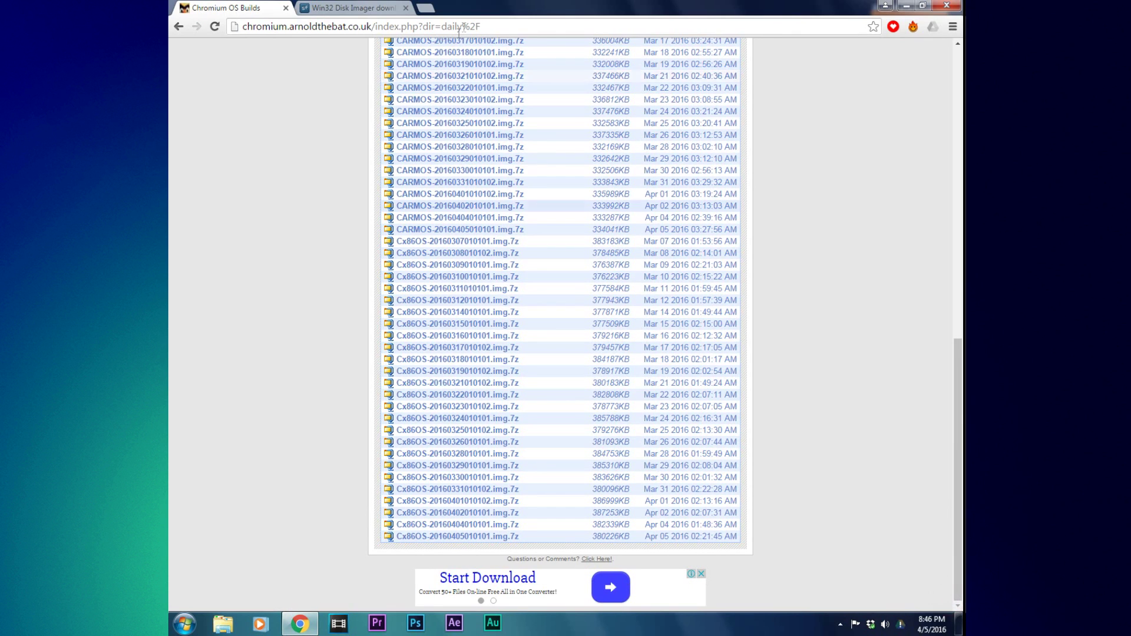
- Close Chromium OS Builds, then start and cancel the Win32DiskImager download on SourceForge
left_click(286, 8)
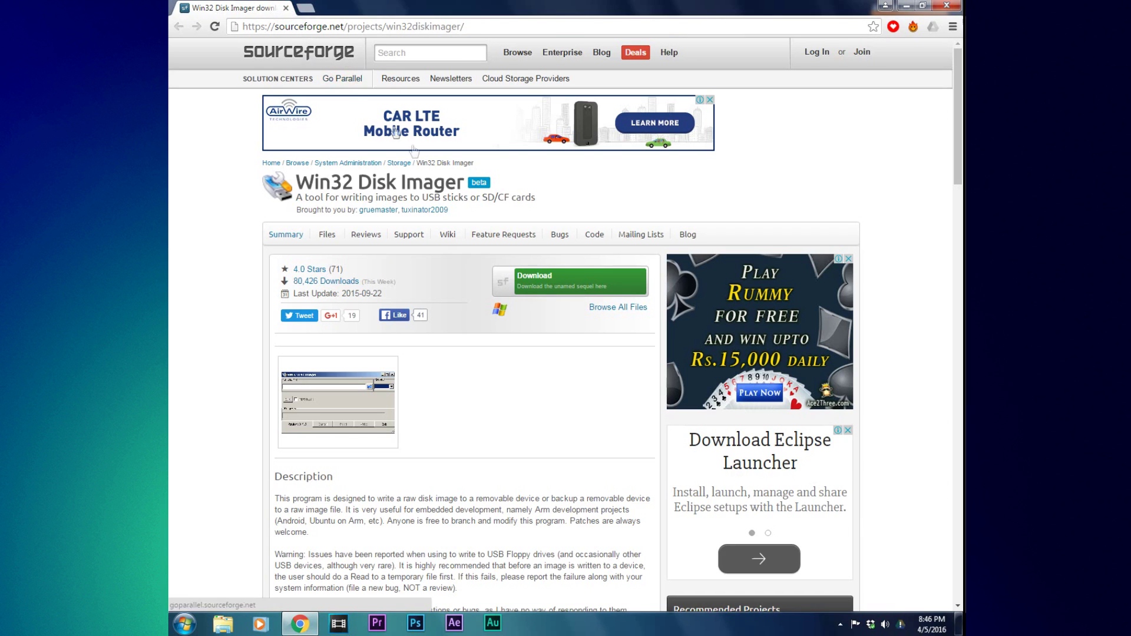
left_click(578, 291)
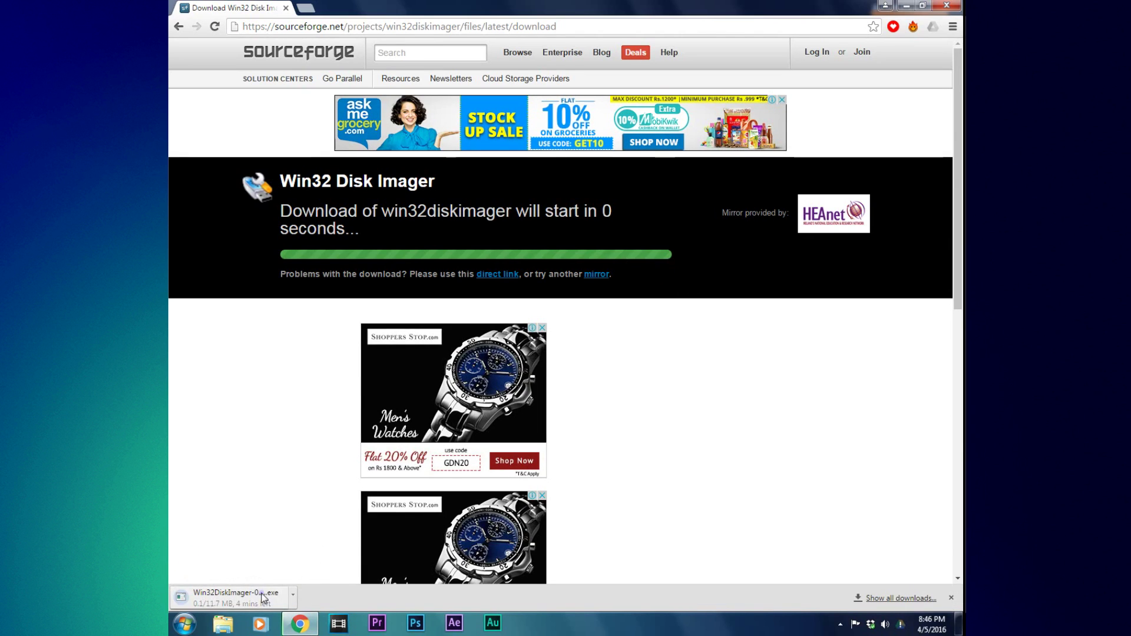
left_click(291, 594)
left_click(294, 586)
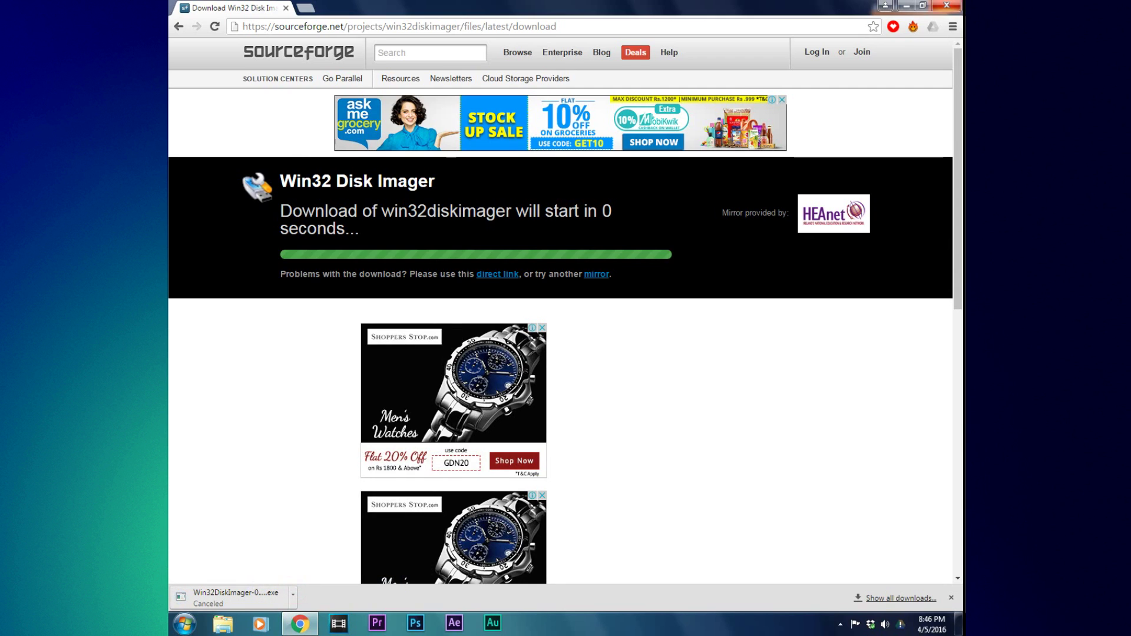
- Show the desktop and extract CARMOS-20160319010102.img.7z there with Extract Here
key("super+d")
right_click(596, 213)
left_click(644, 254)
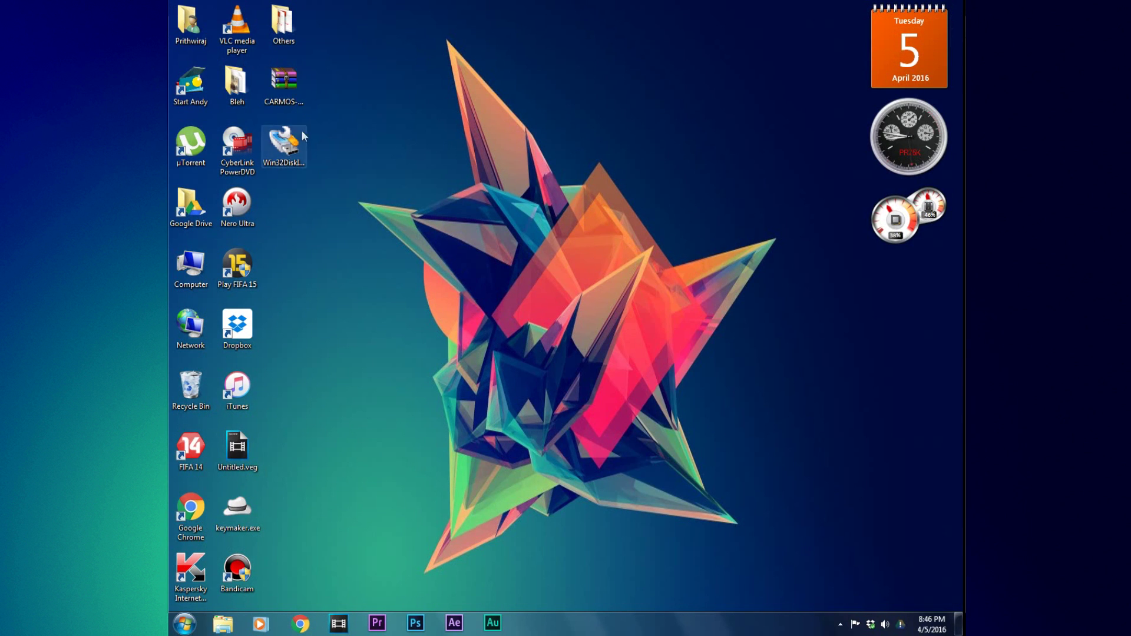
right_click(413, 195)
left_click(454, 235)
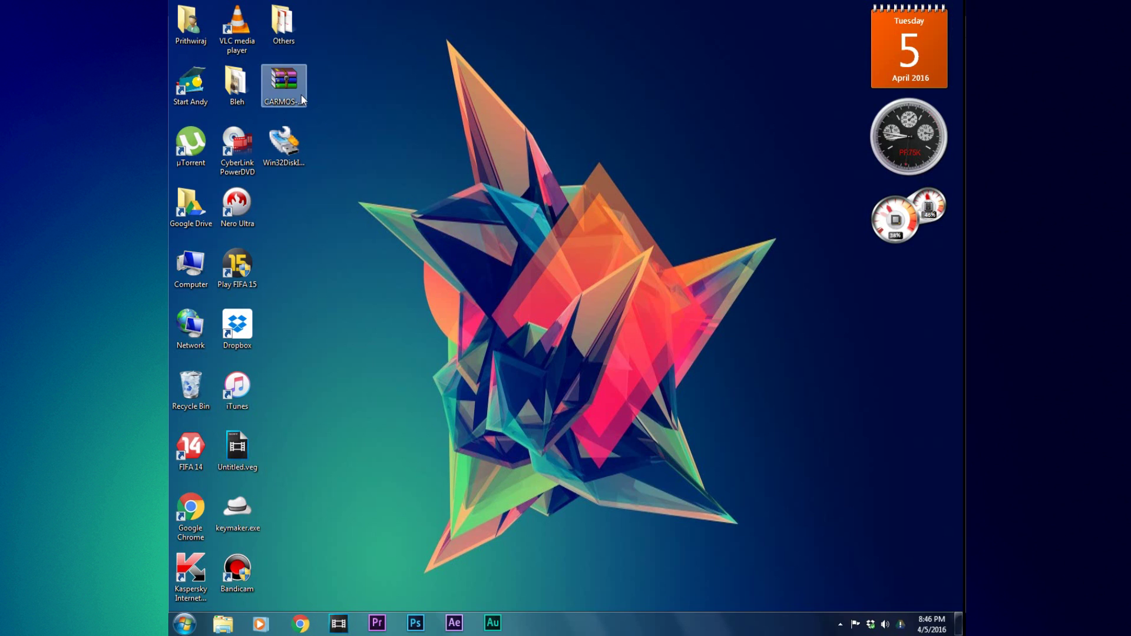
right_click(285, 82)
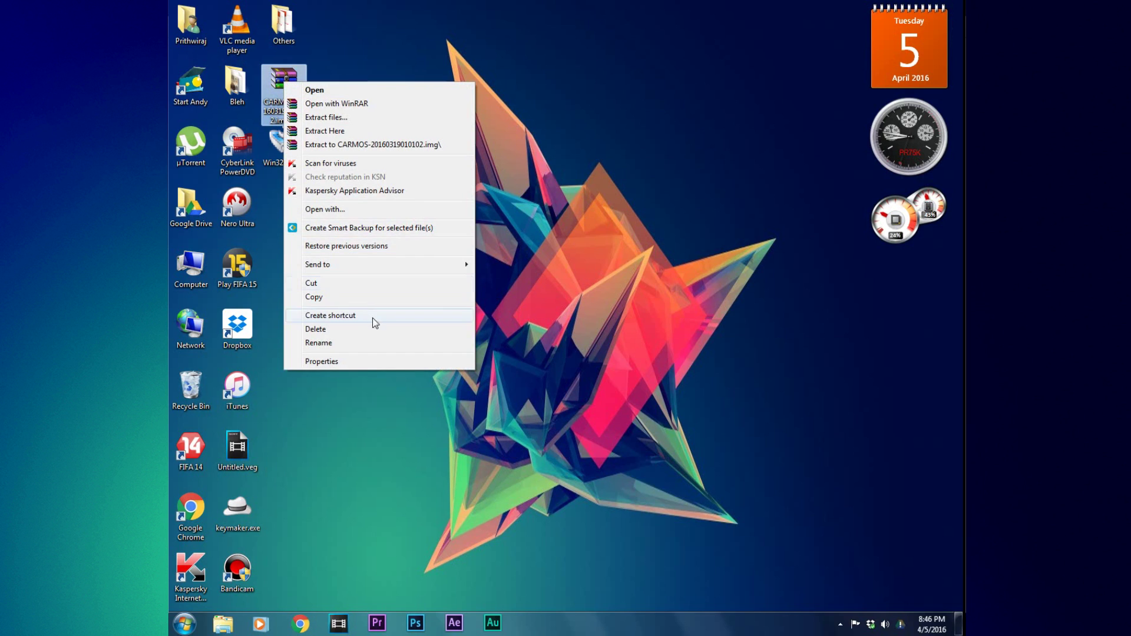
left_click(347, 131)
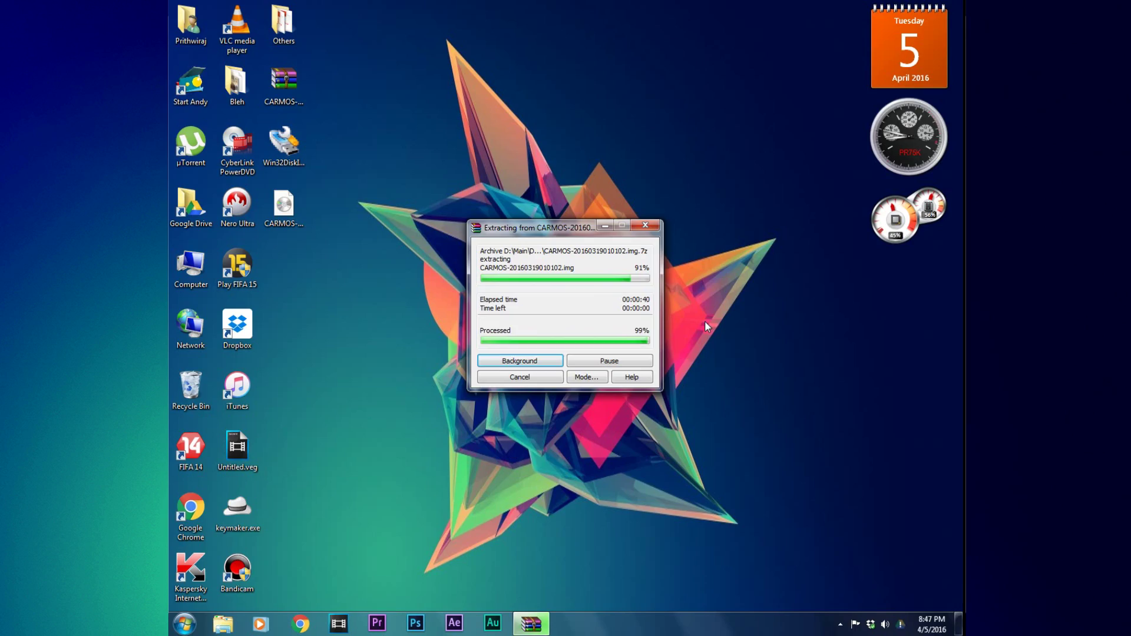
- Decline Kaspersky's scan of the newly connected KINGSTONE removable drive
right_click(499, 229)
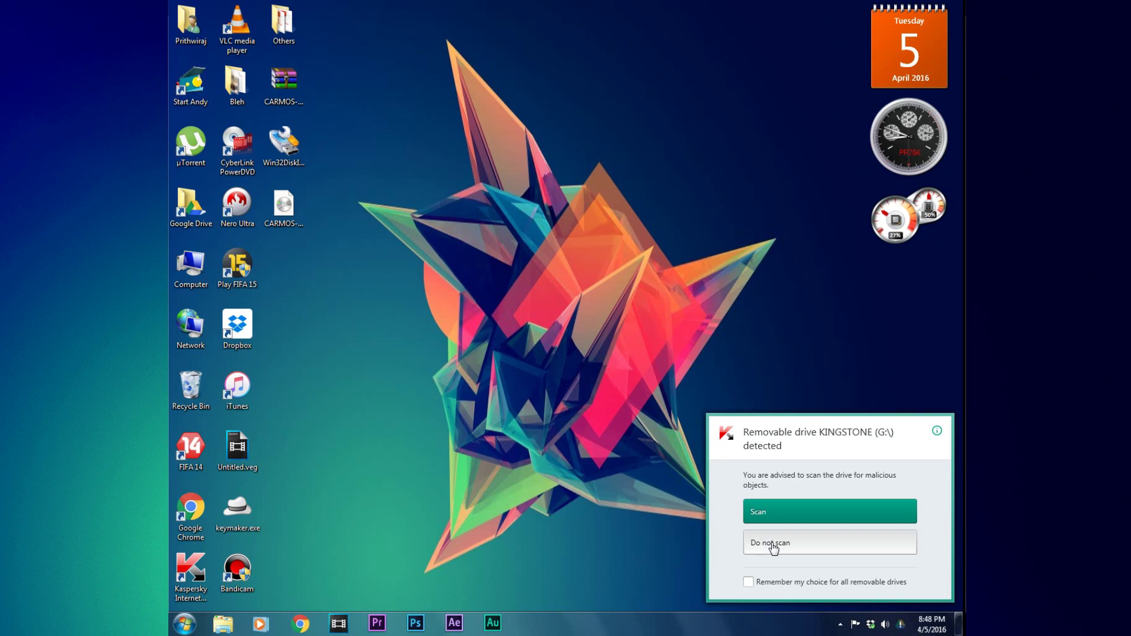
left_click(773, 548)
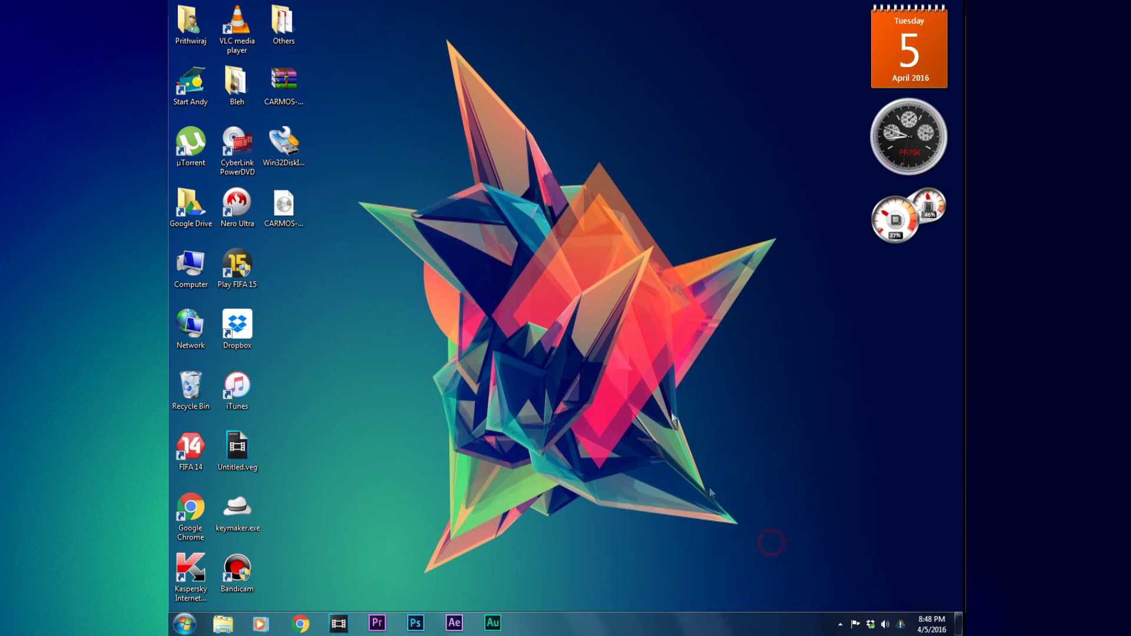
- Open a maximized Computer window and select the KINGSTONE (G:) drive
right_click(631, 296)
left_click(678, 340)
key("super")
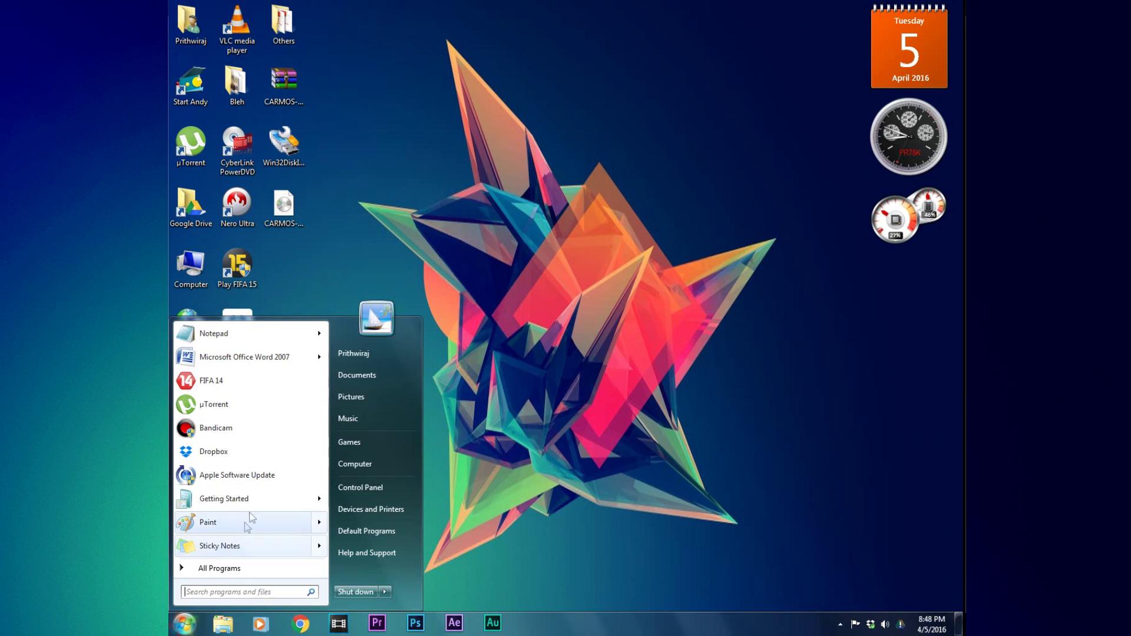
left_click(341, 464)
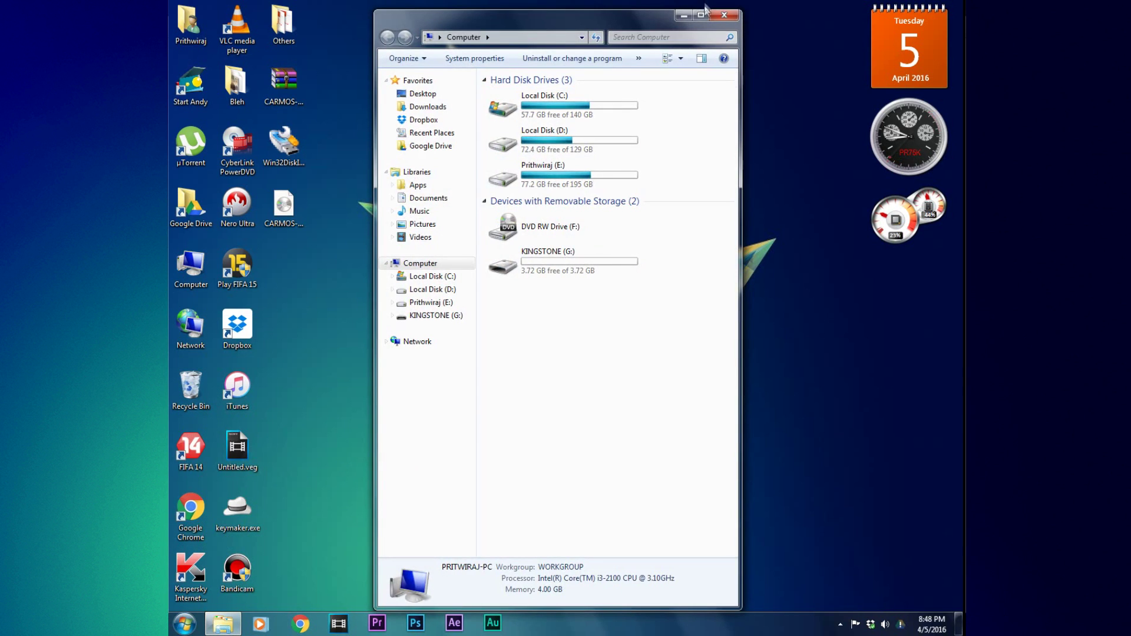
double_click(704, 12)
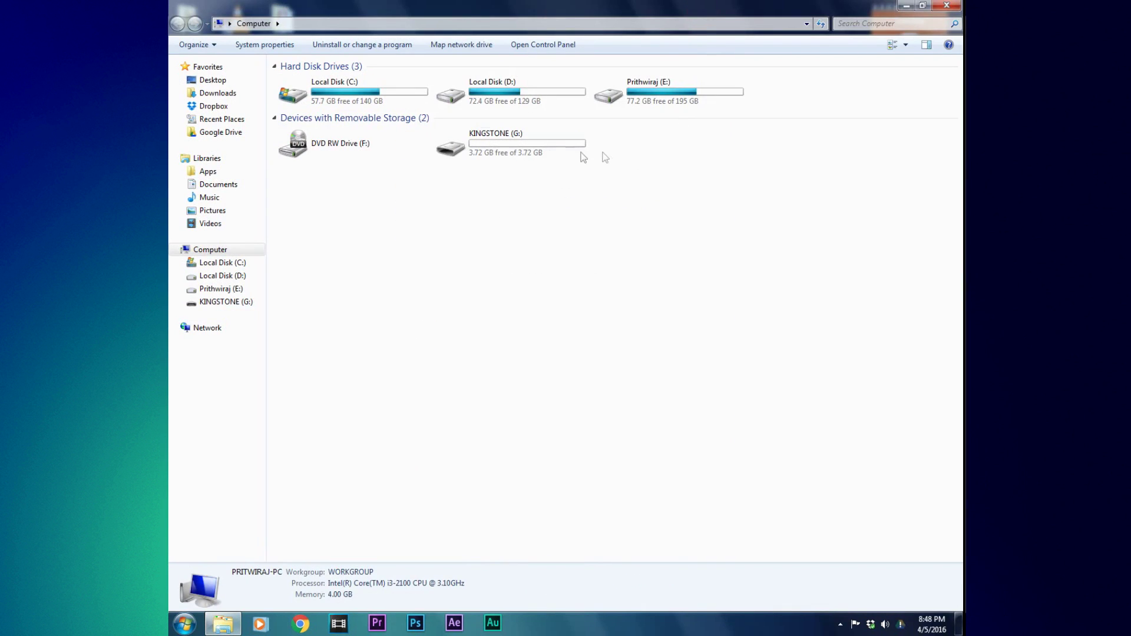
left_click(525, 142)
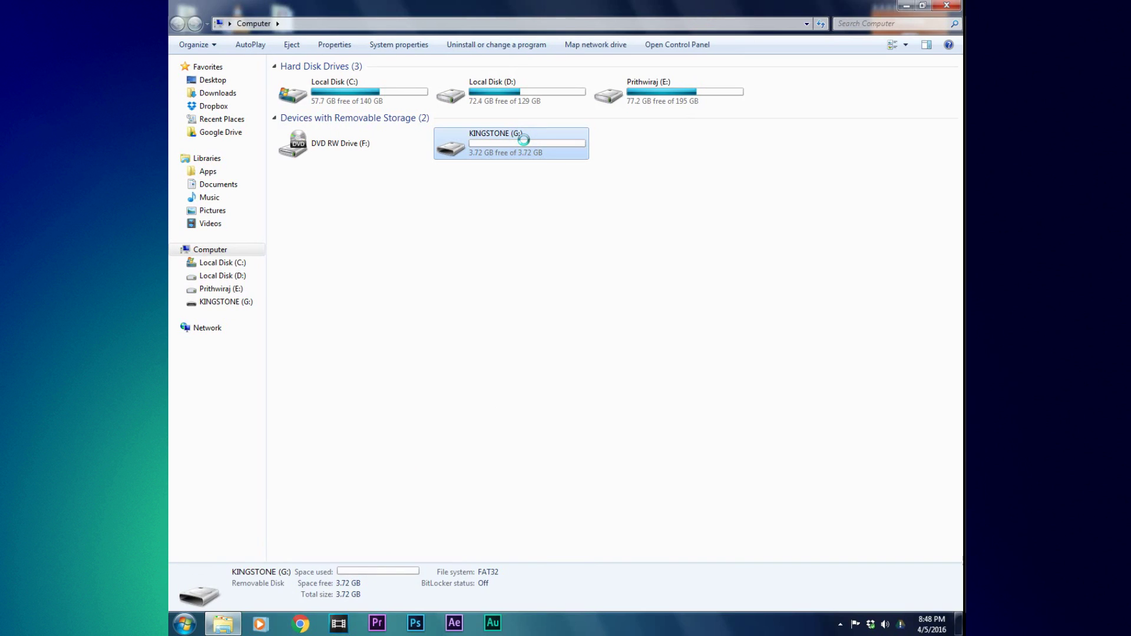
- Format KINGSTONE (G:) as FAT32, confirm erasing data, and acknowledge completion
right_click(524, 141)
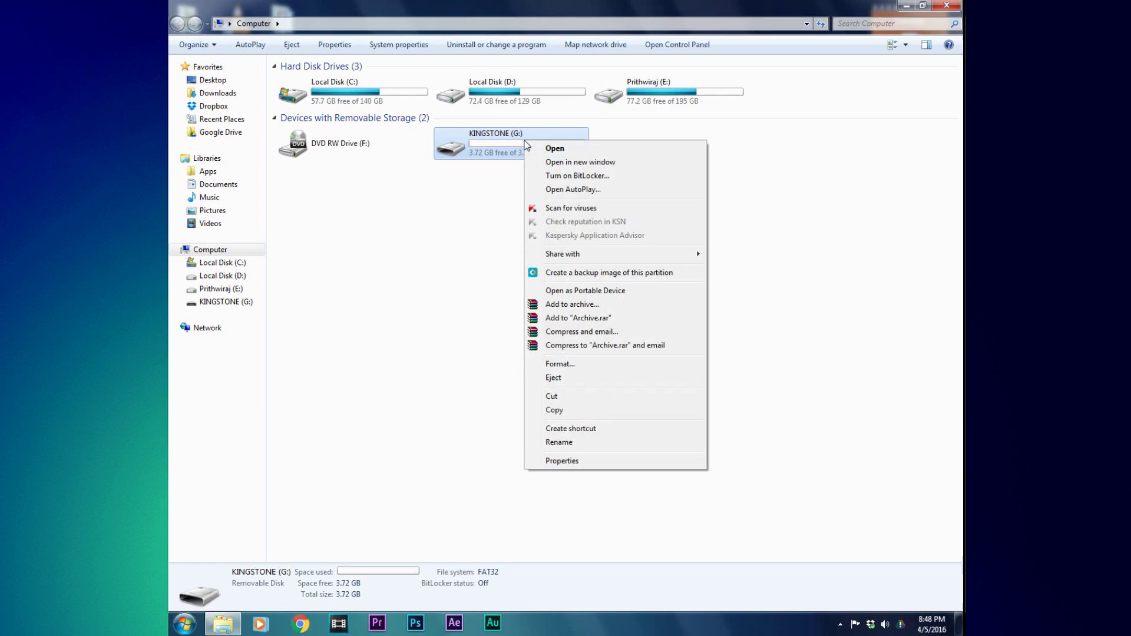
left_click(561, 364)
left_click(347, 175)
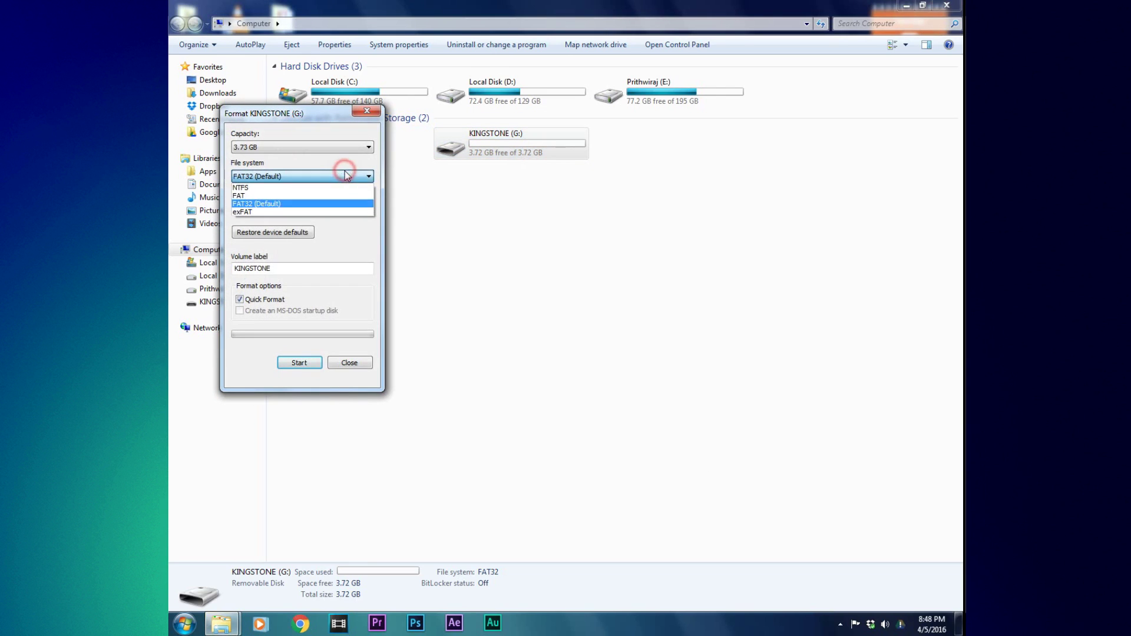
left_click(318, 202)
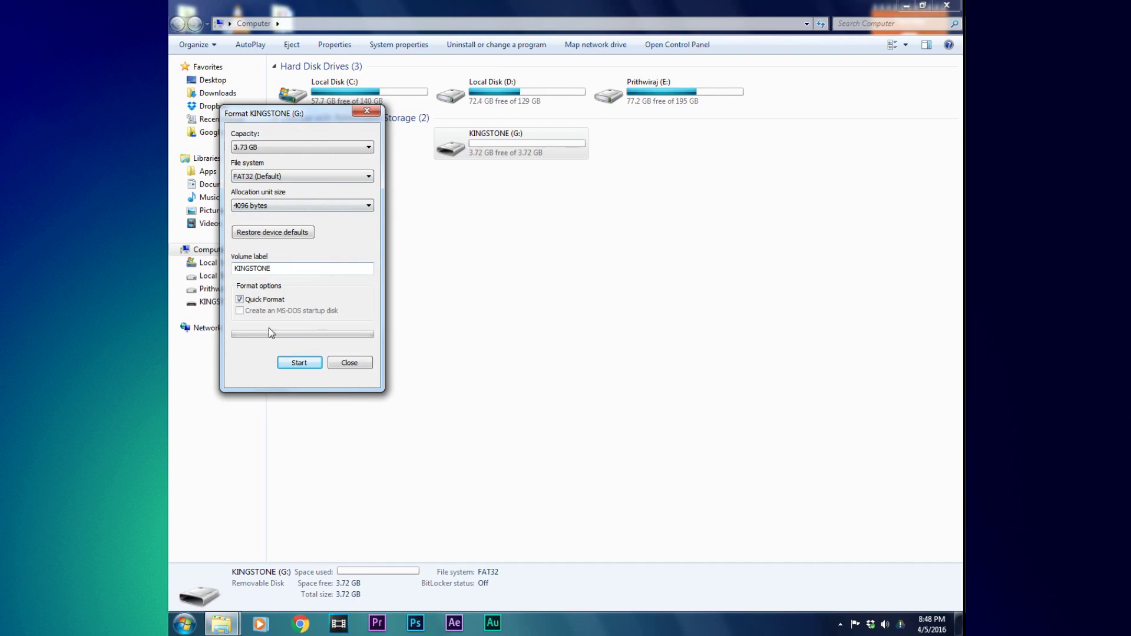
left_click(300, 364)
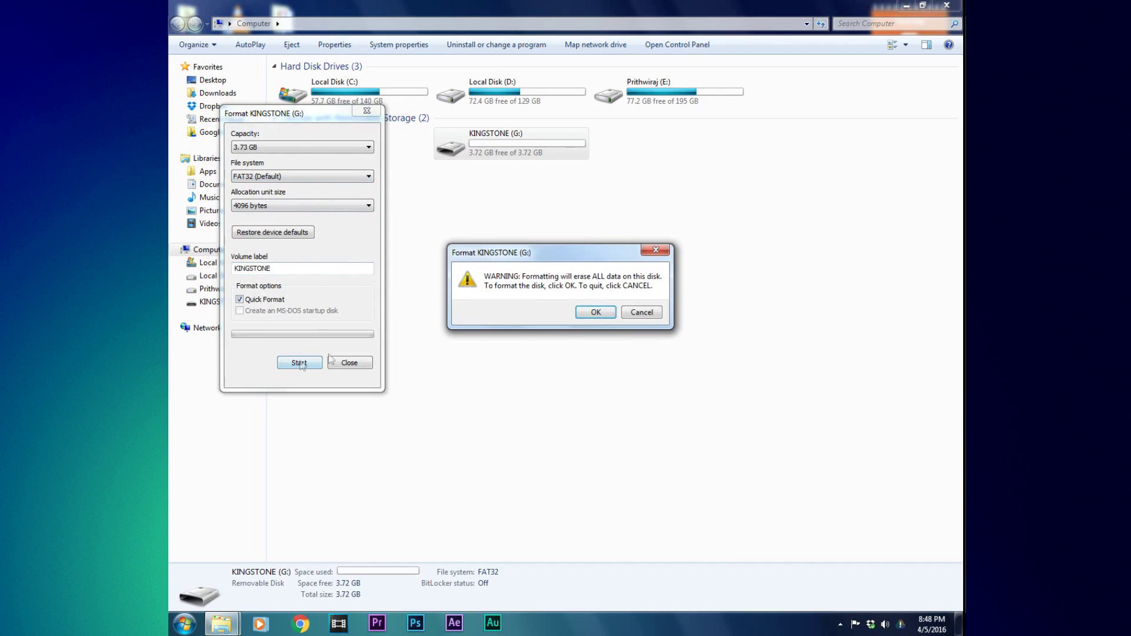
left_click(595, 312)
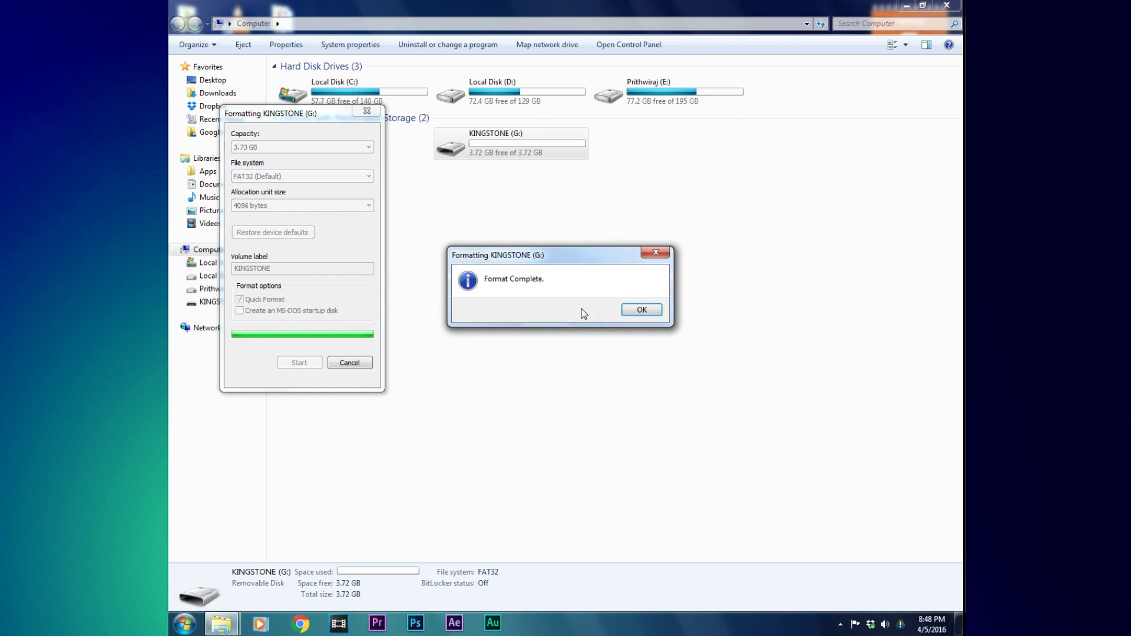
left_click(626, 316)
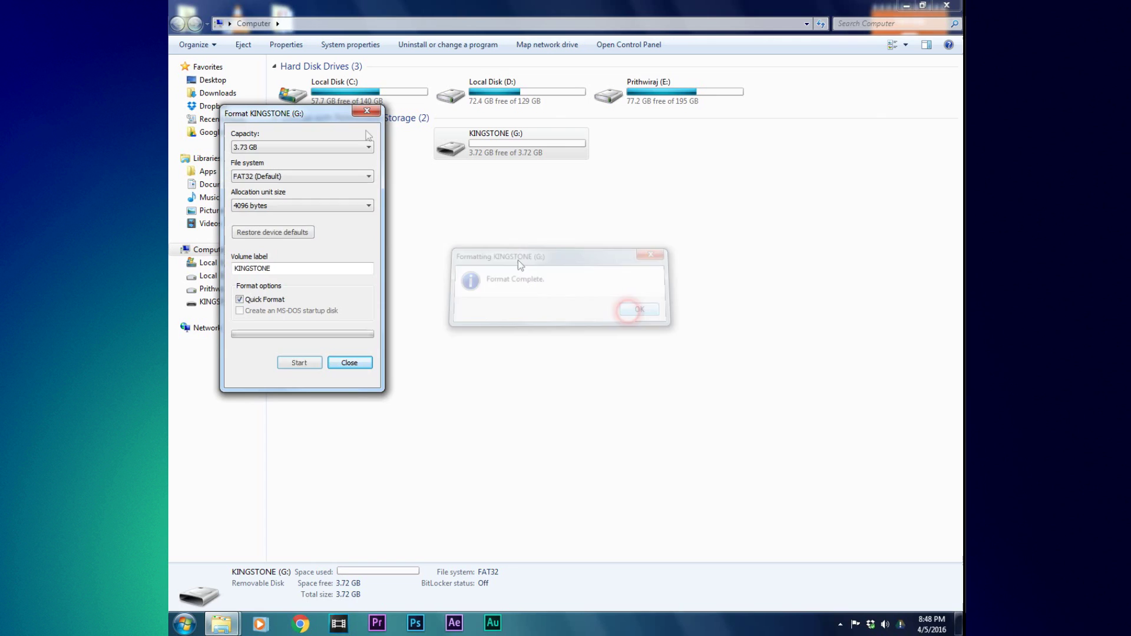
left_click(366, 110)
- Refresh the drive list in the Computer window
right_click(428, 281)
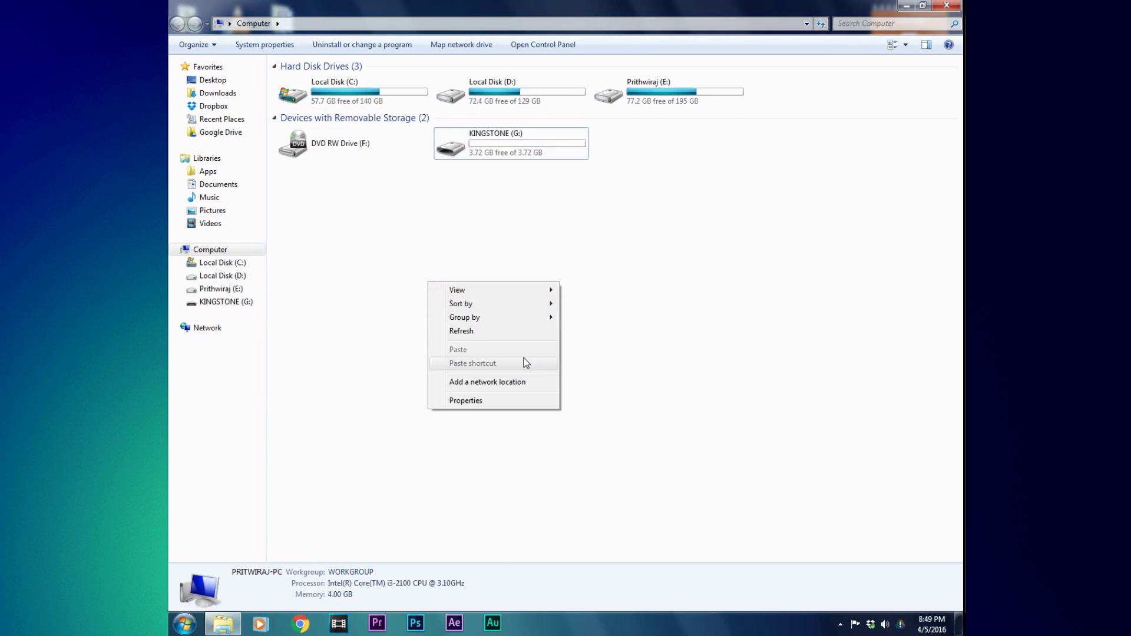
left_click(512, 329)
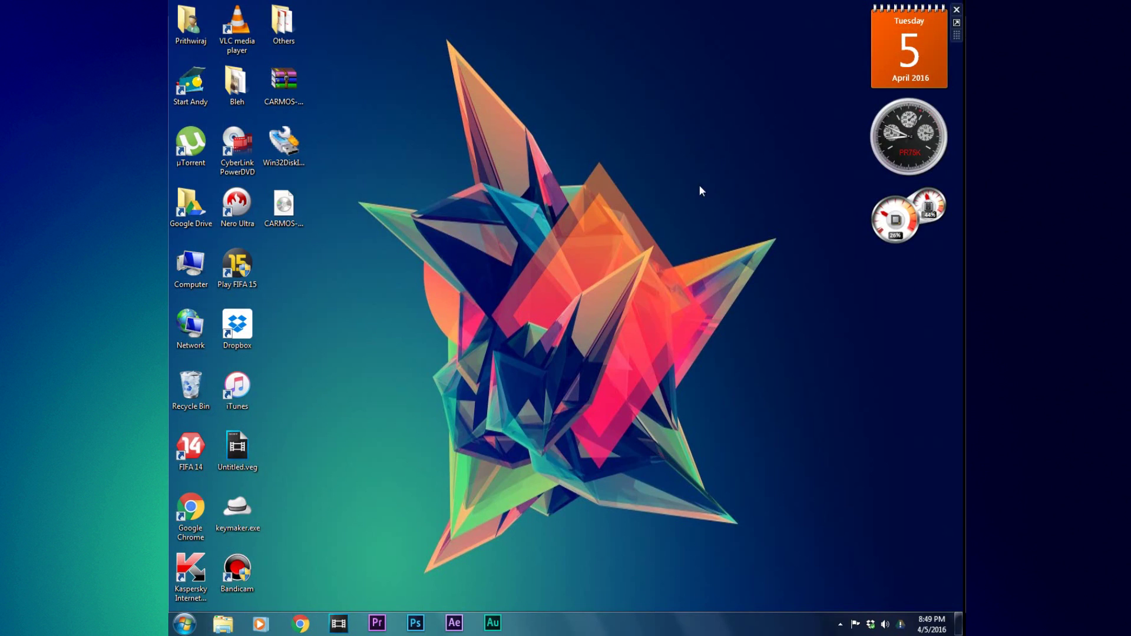
right_click(591, 178)
- Run the Win32DiskImager installer as administrator and accept the license agreement
left_click(651, 220)
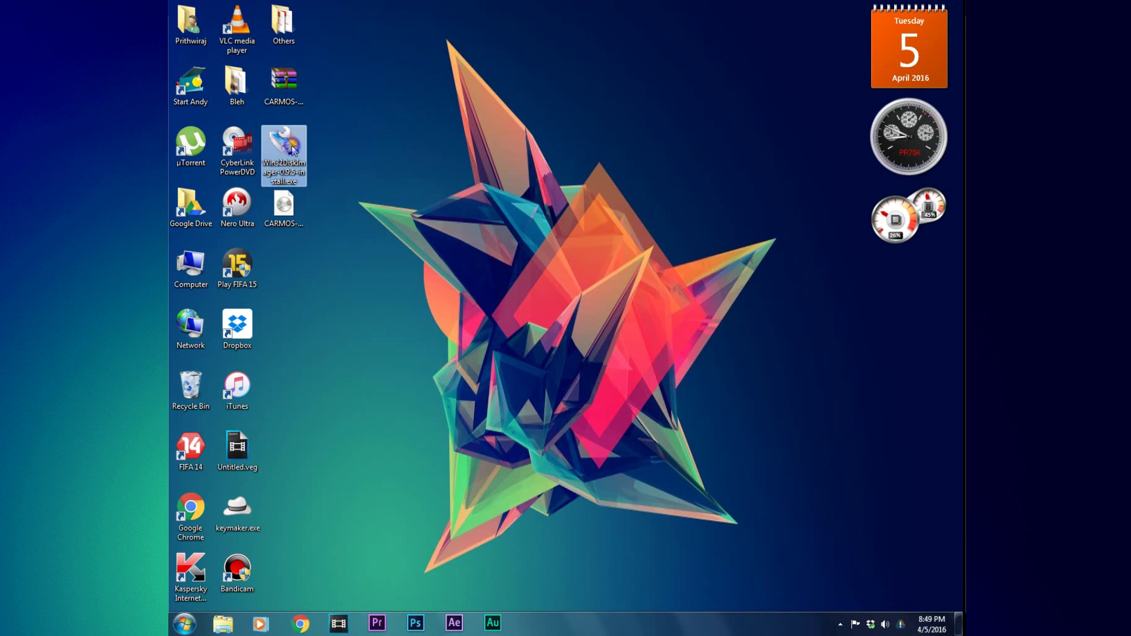
right_click(286, 145)
left_click(352, 168)
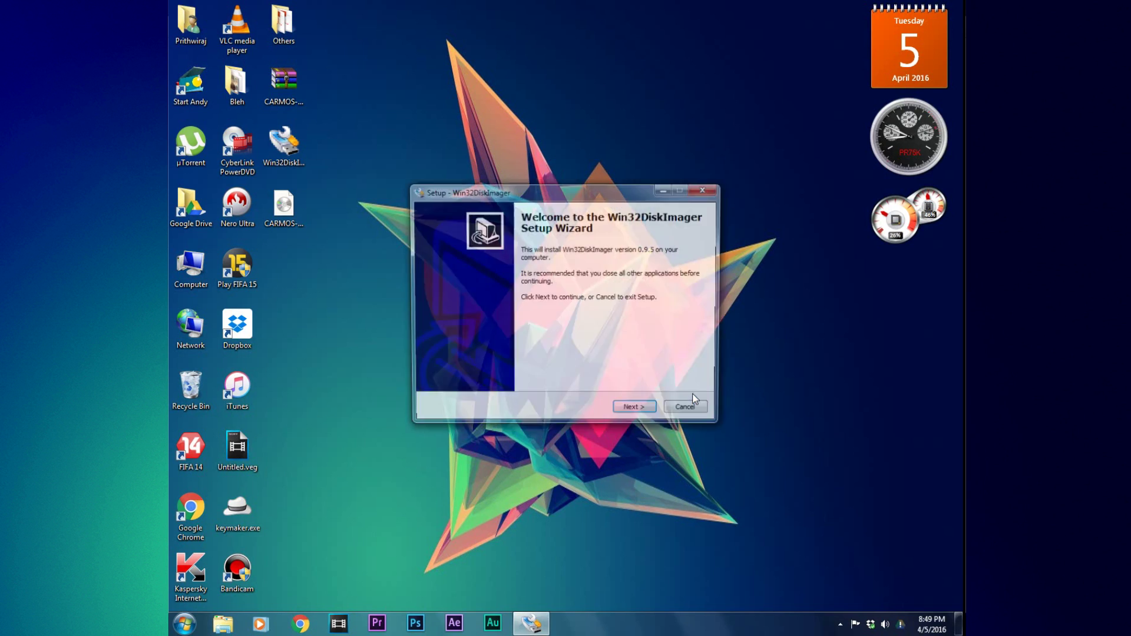
left_click(649, 416)
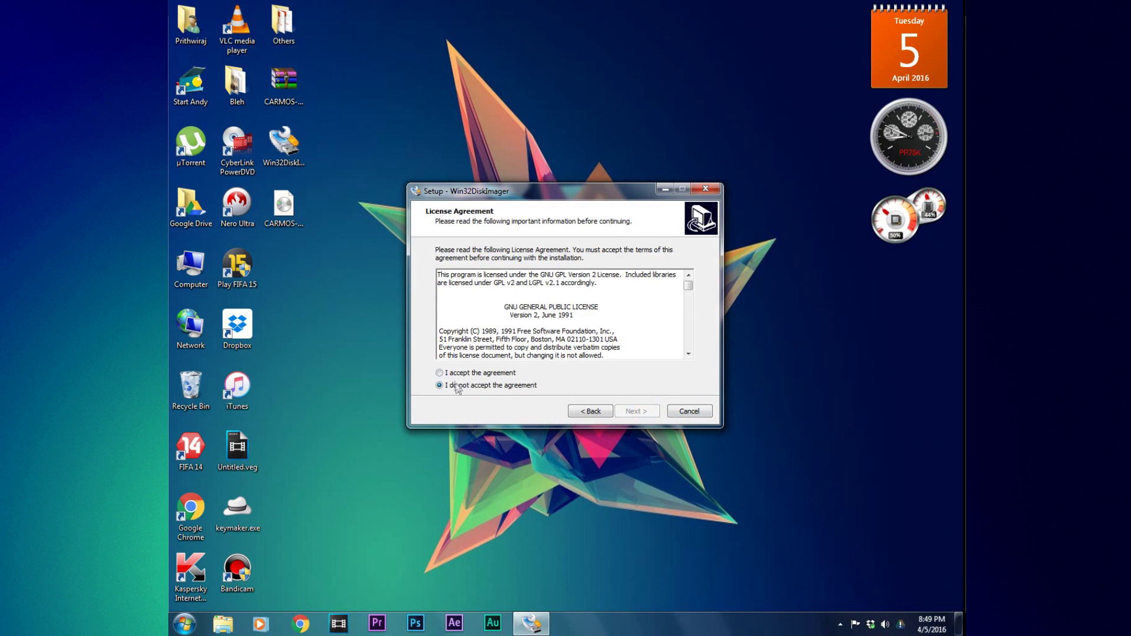
left_click(440, 373)
- Install into C:\Program Files (x86)\ImageWriter with defaults and launch Win32 Disk Imager 0.9.5
left_click(638, 411)
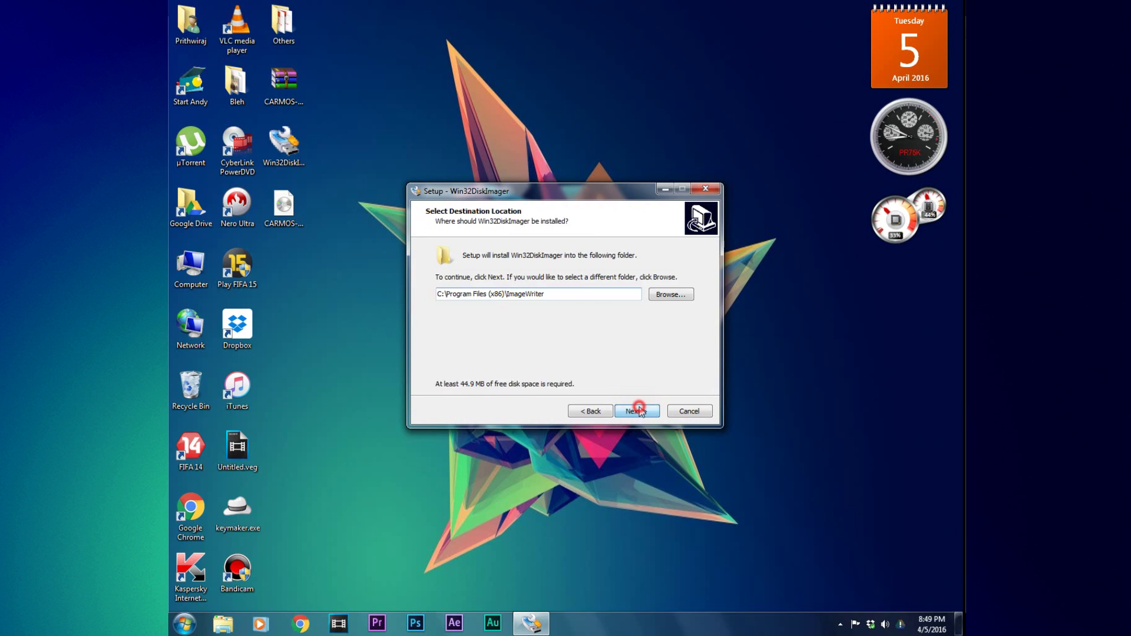
left_click(638, 411)
left_click(639, 411)
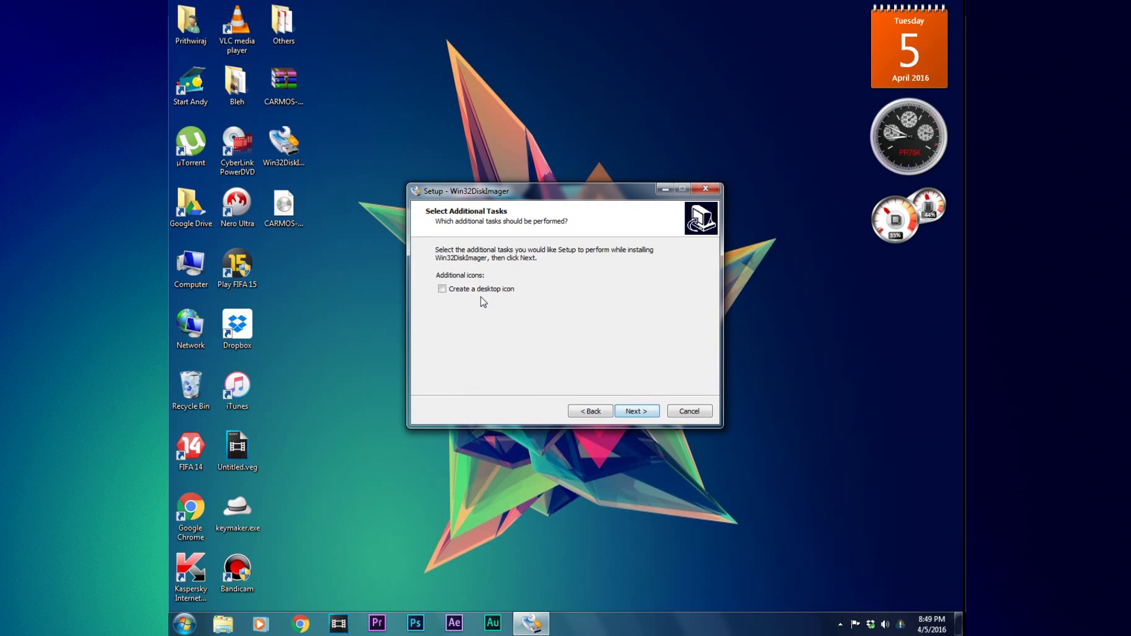
left_click(644, 411)
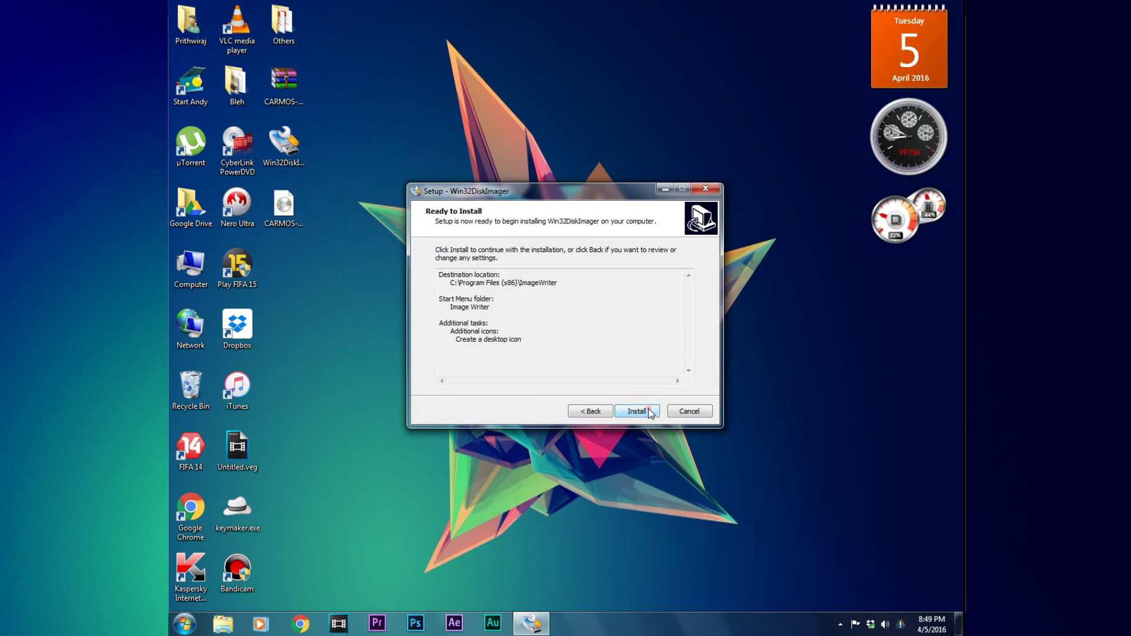
left_click(648, 411)
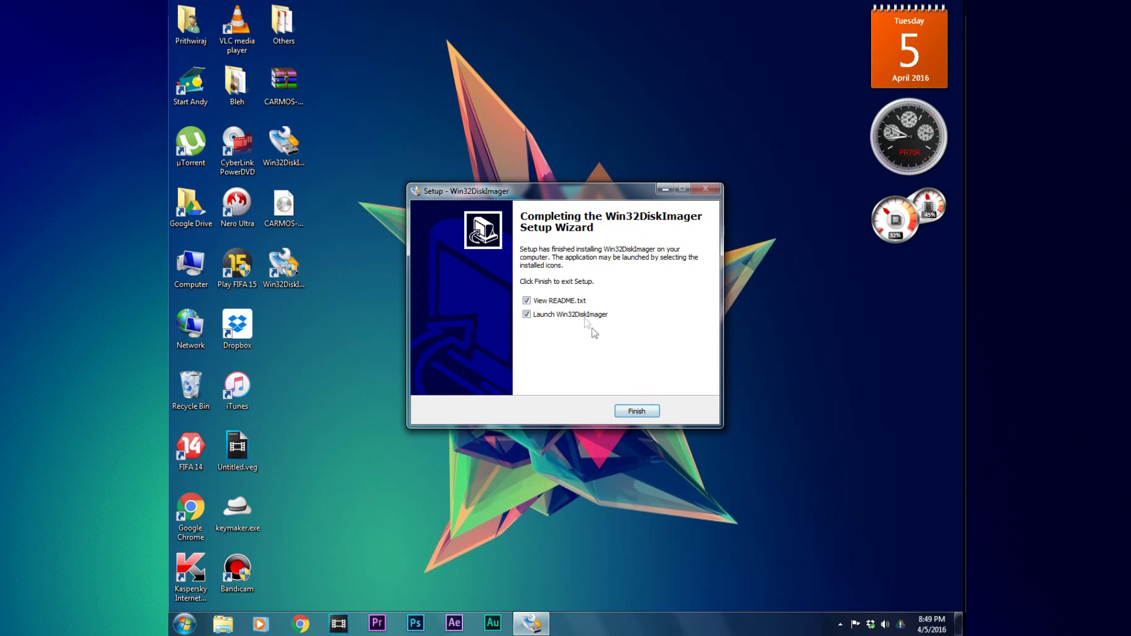
left_click(644, 416)
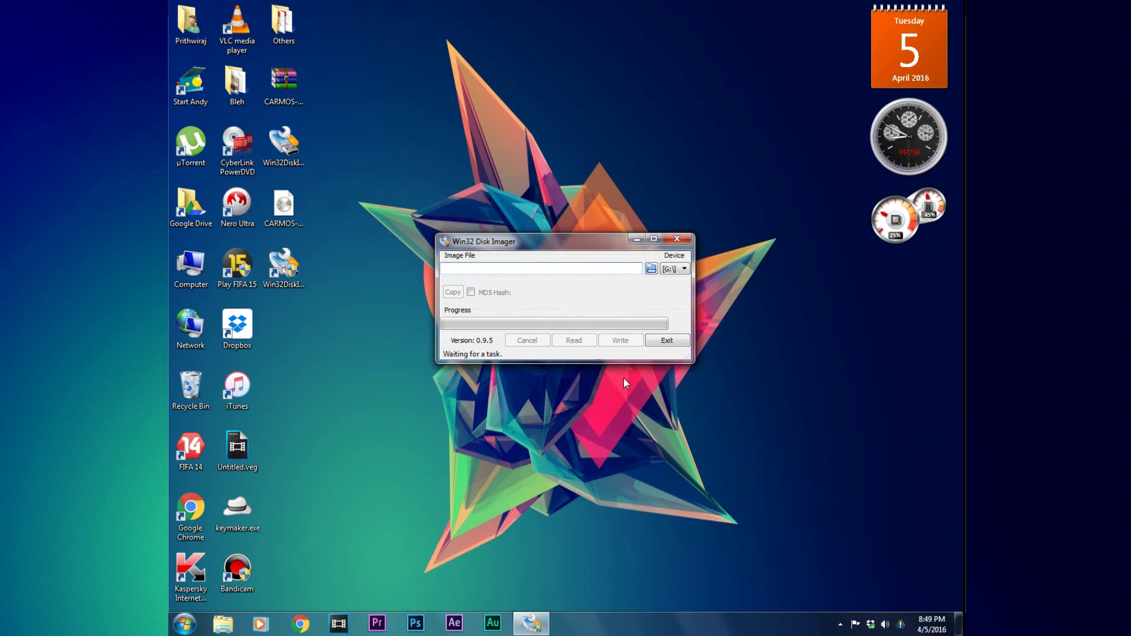
- Keep G:\ as the target device and verify KINGSTONE in a refreshed Computer view
left_click(674, 269)
left_click(678, 269)
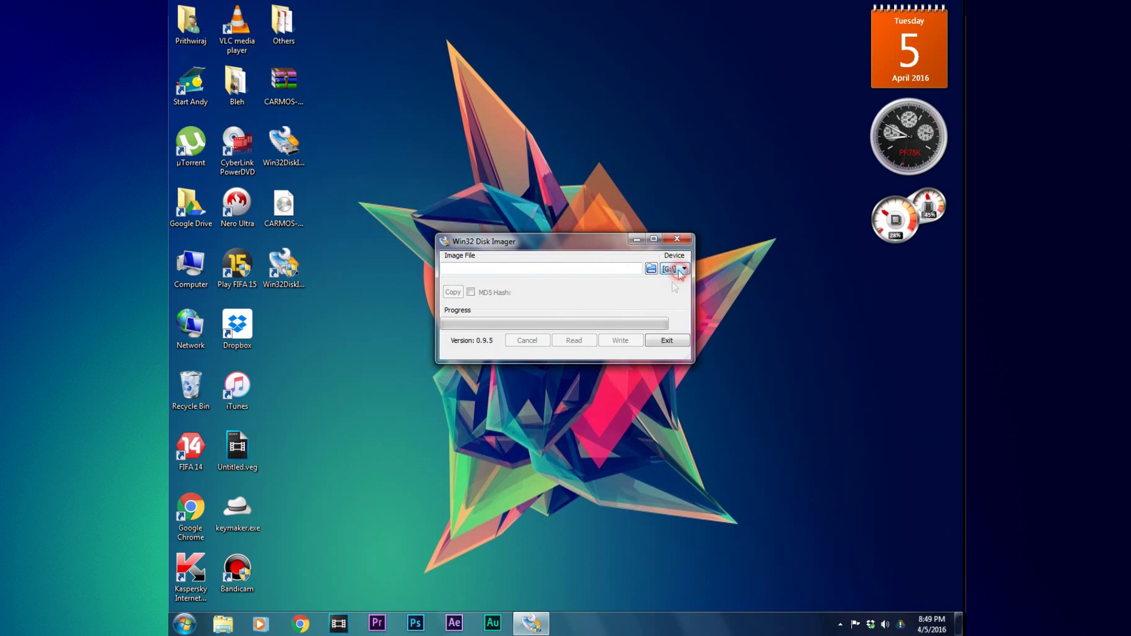
key("super")
left_click(343, 463)
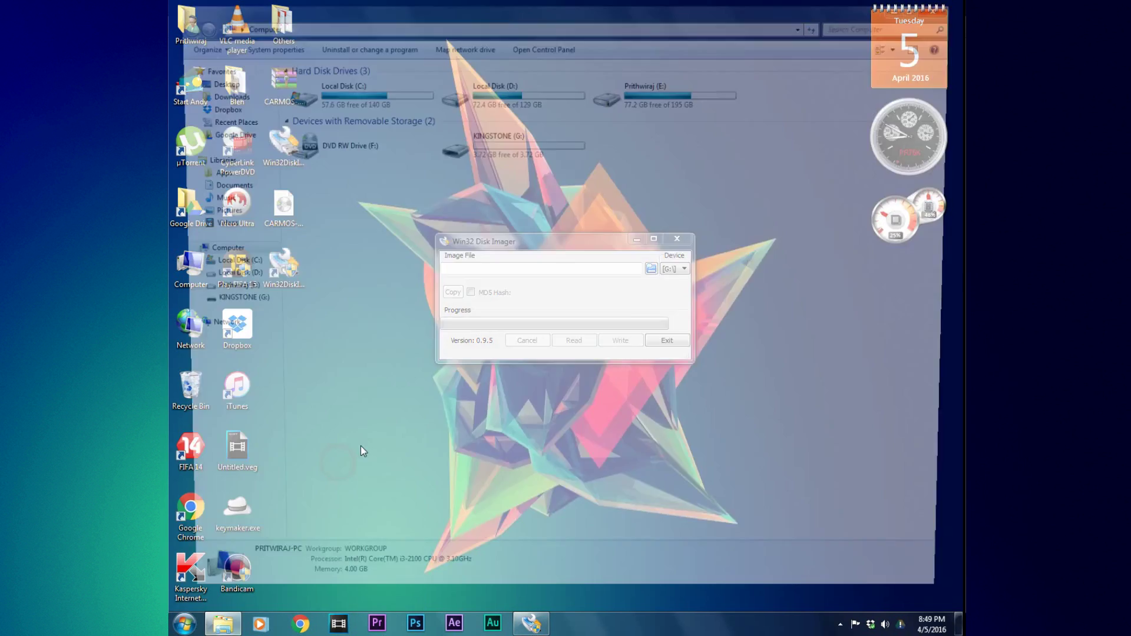
right_click(509, 345)
left_click(546, 393)
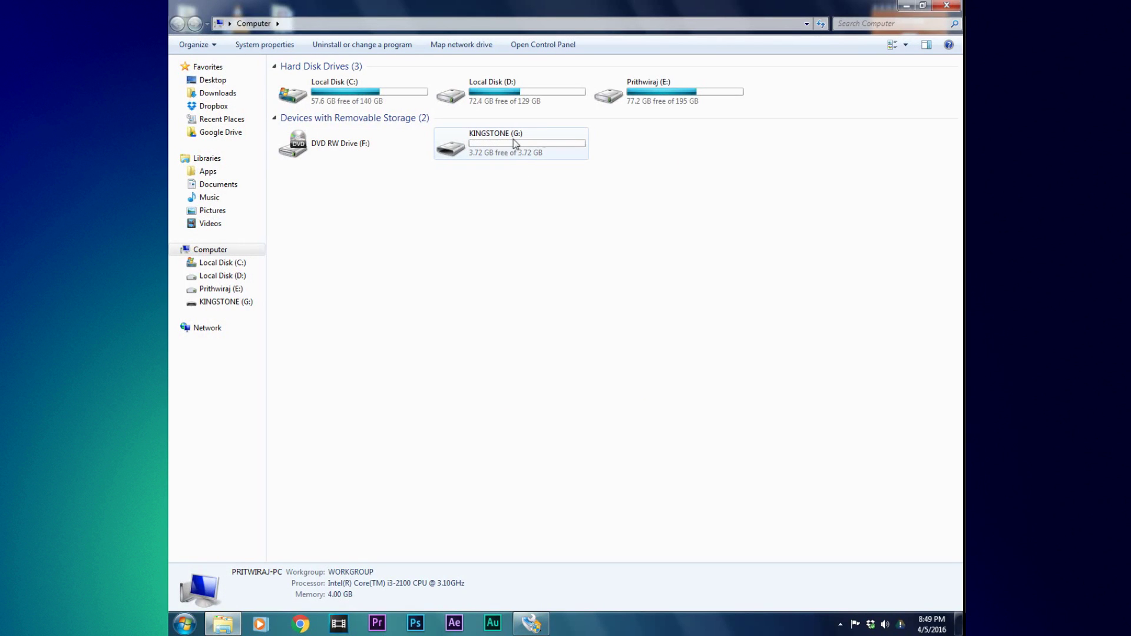
left_click(946, 5)
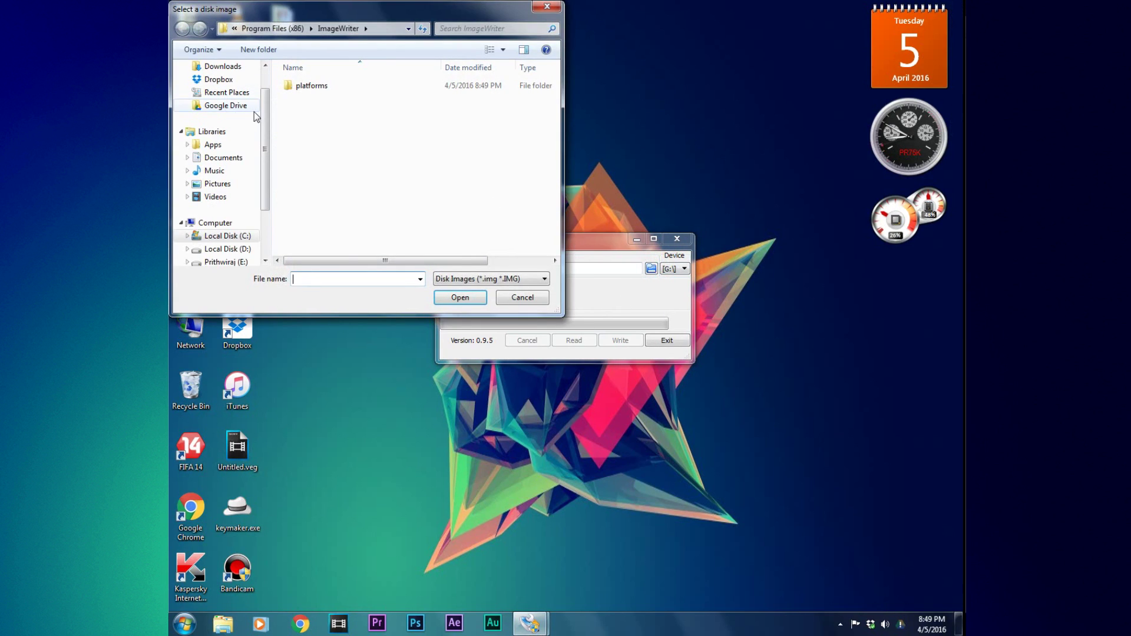
- Load CARMOS-20160319010102.img from the Desktop folder as the image file
left_click(224, 86)
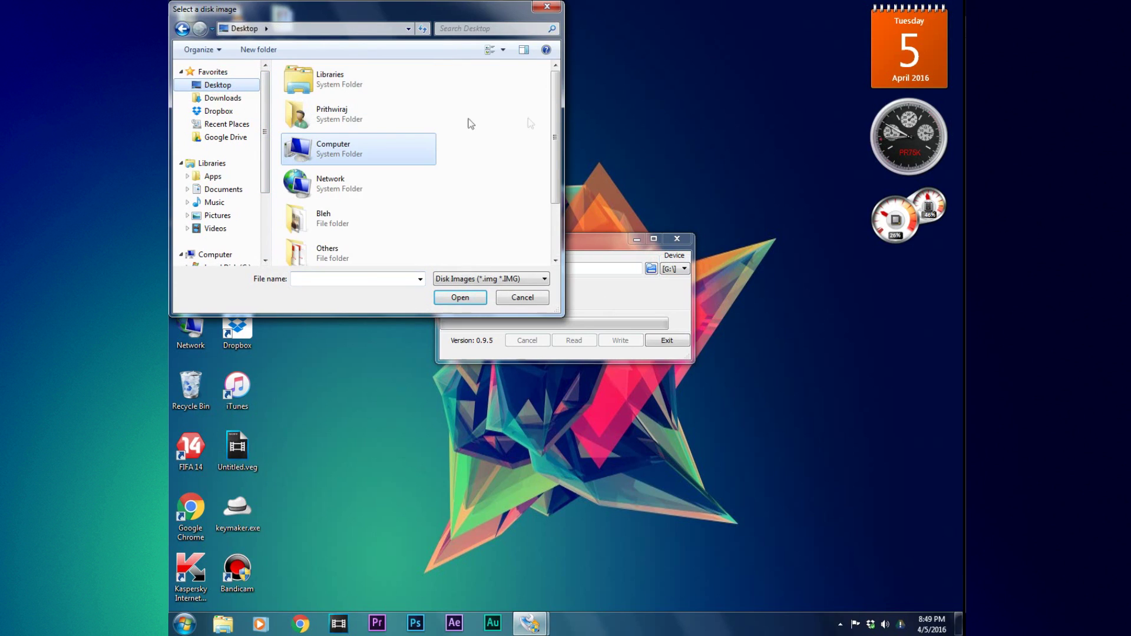
left_click_drag(554, 116, 538, 177)
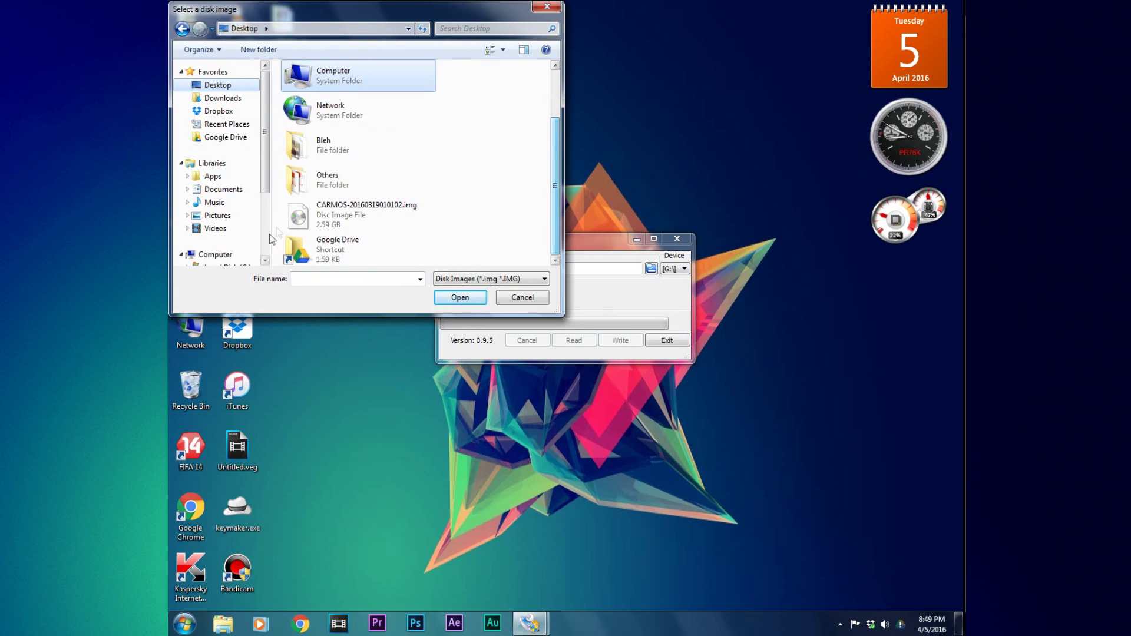
left_click(339, 221)
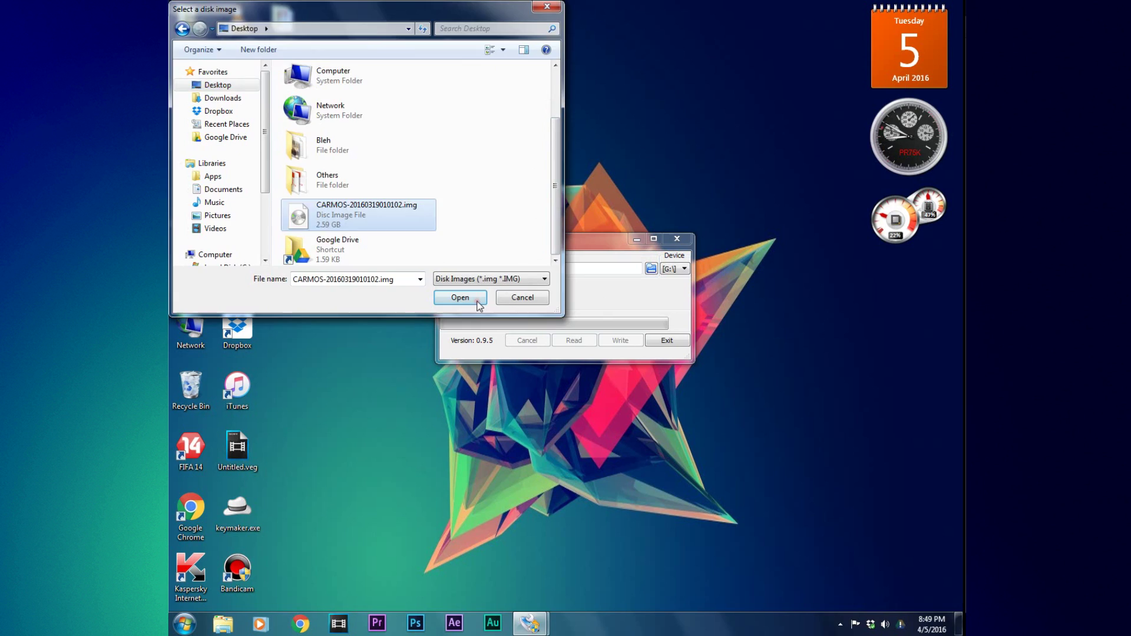
left_click(477, 301)
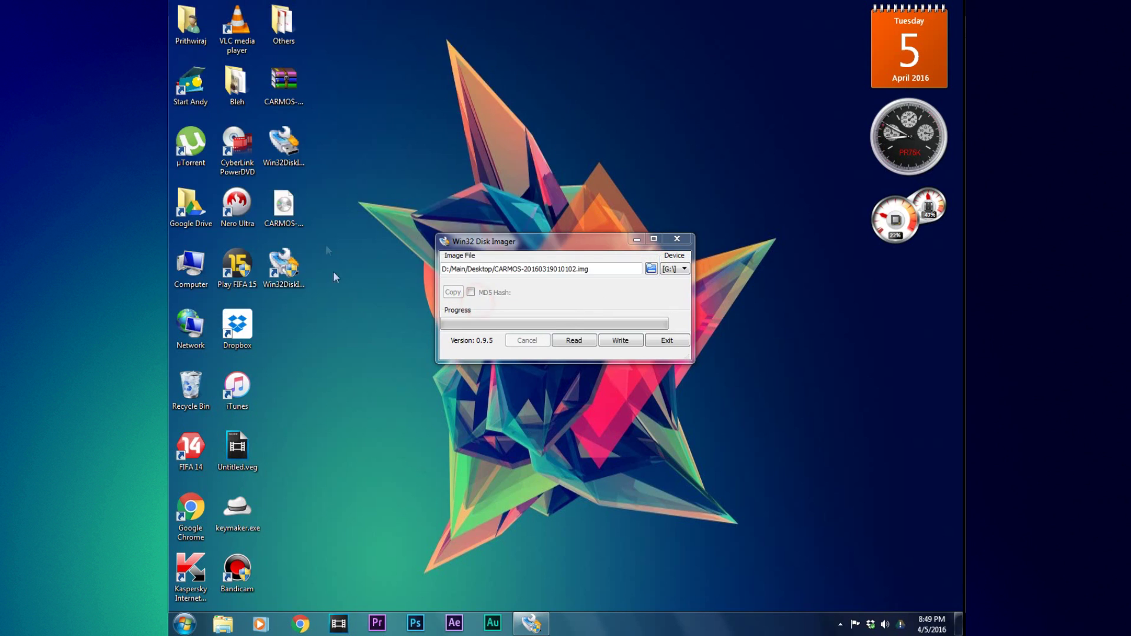
- Write the CARMOS image to G:\, confirm the overwrite, and exit after success
left_click(620, 340)
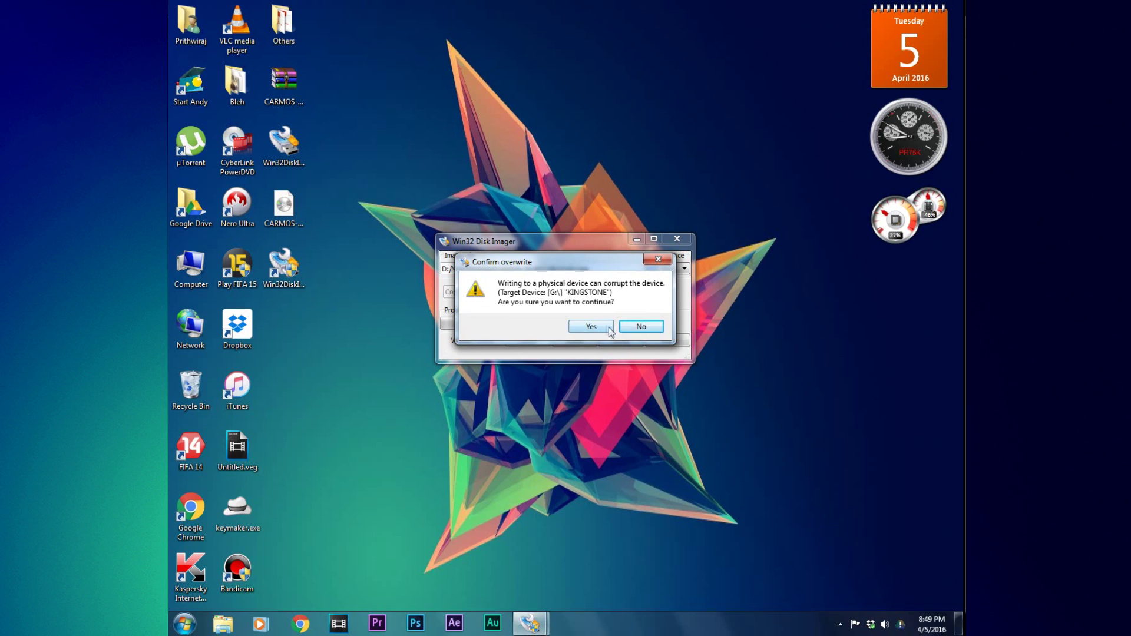
left_click(607, 326)
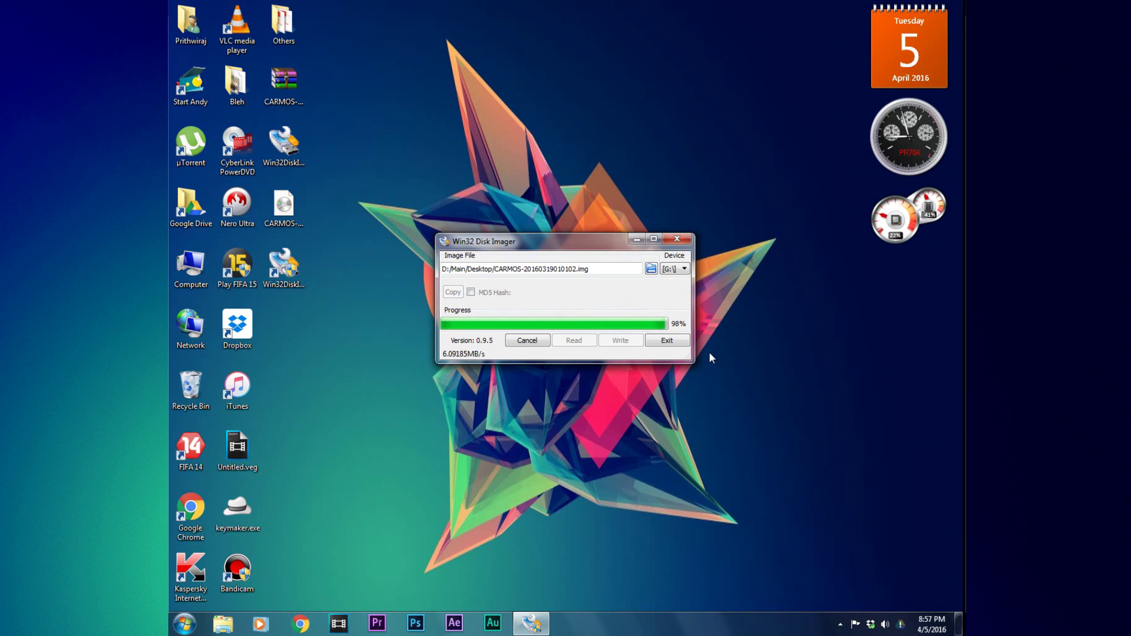
left_click(585, 319)
left_click(677, 238)
right_click(595, 239)
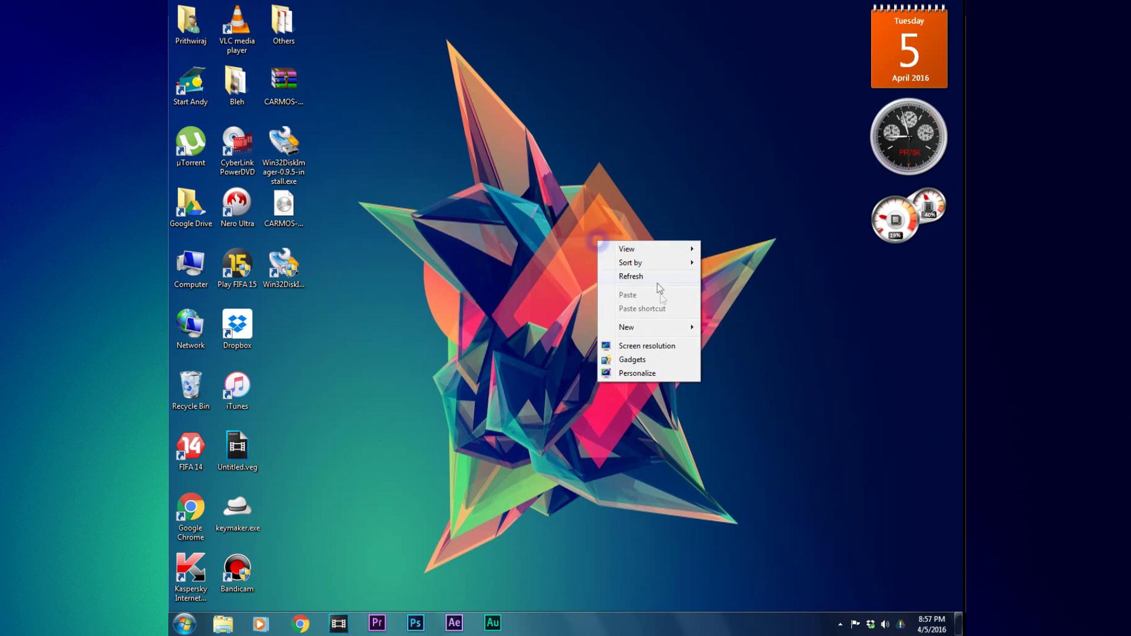
- Restart Windows from the Start menu's power options
key("Escape")
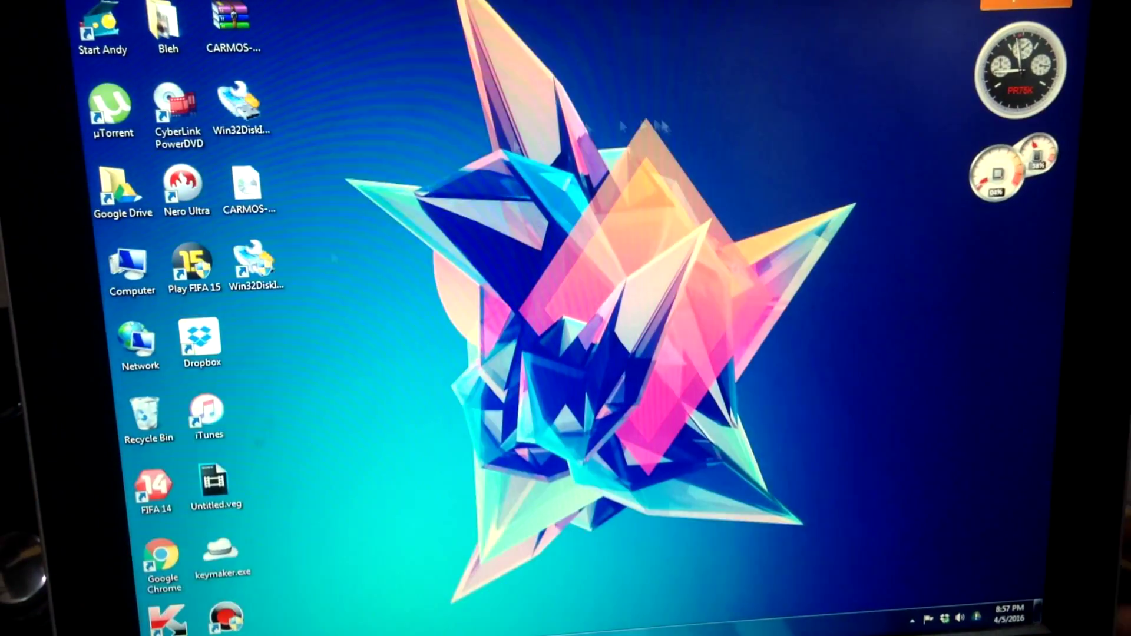
key("super")
mouse_move(357, 613)
left_click(386, 601)
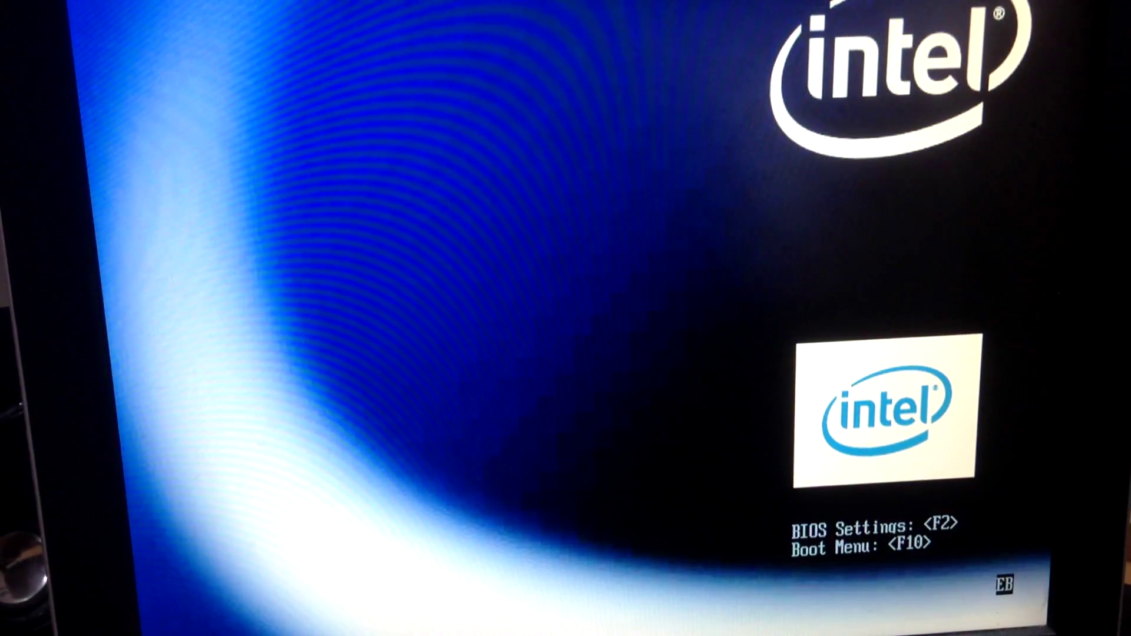
- Open the F10 boot menu and highlight KingstonDataTraveler 2.01.00
key("F10")
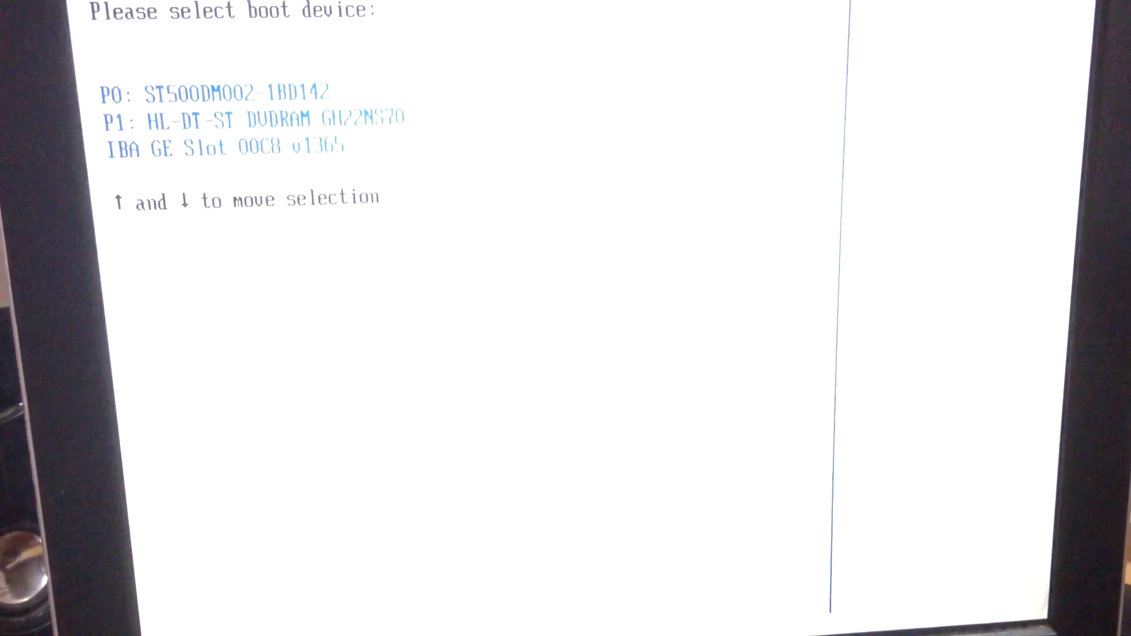
key("Down")
key("Up")
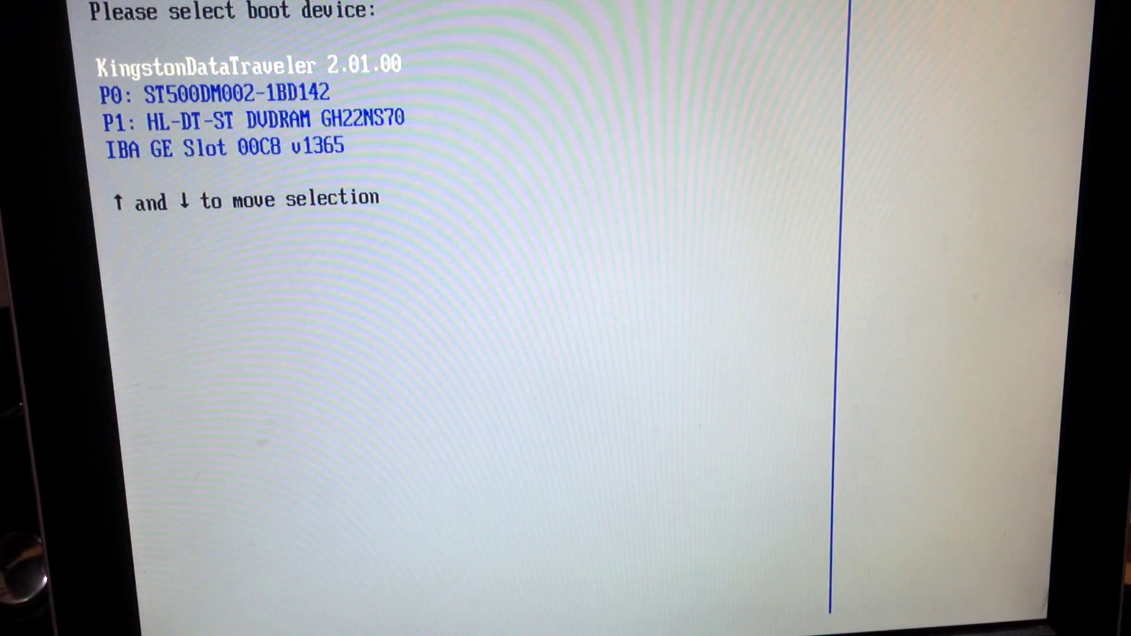
- Boot Chromium OS from the KingstonDataTraveler USB drive
key("Return")
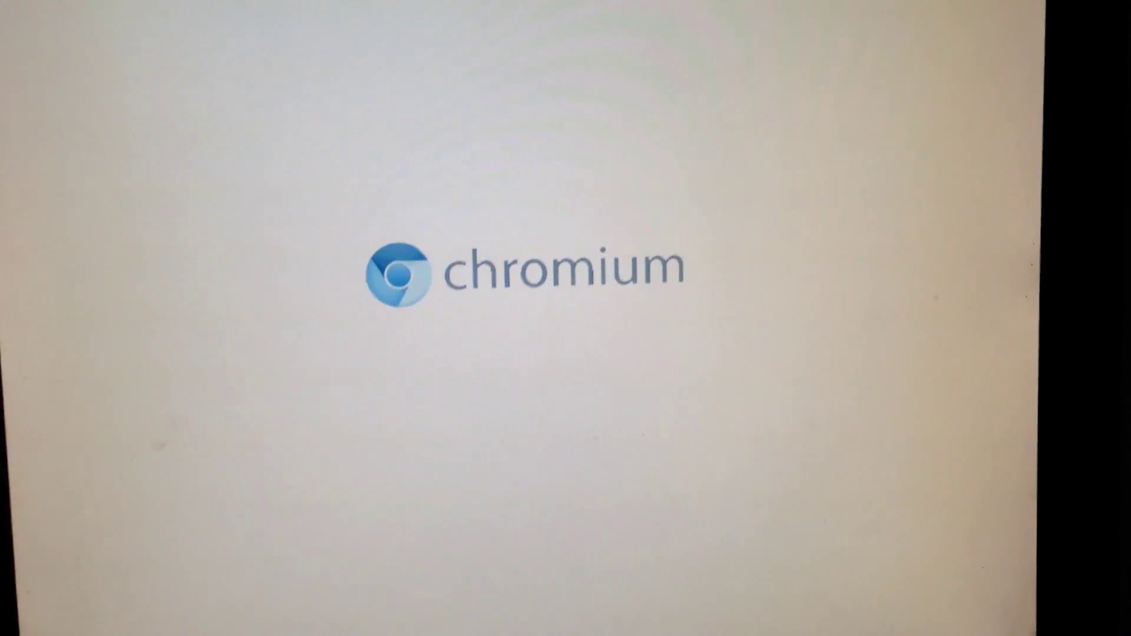